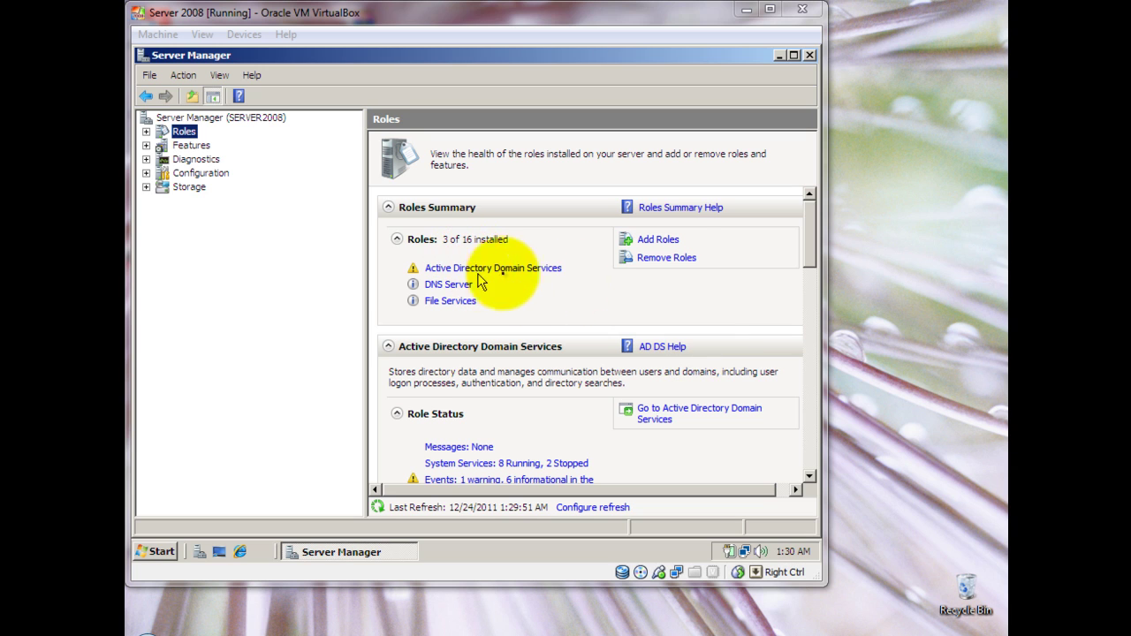
Check the IP address and DNS server settings in the Local Area Connection's TCP/IPv4 properties, and close the network windows.
{"action": "mouse_move", "coordinate": [814, 248]}
{"action": "left_mouse_down"}
{"action": "mouse_move", "coordinate": [813, 290]}
{"action": "mouse_move", "coordinate": [835, 322]}
{"action": "mouse_move", "coordinate": [848, 404]}
{"action": "mouse_move", "coordinate": [833, 235]}
{"action": "mouse_move", "coordinate": [817, 225]}
{"action": "left_mouse_up"}
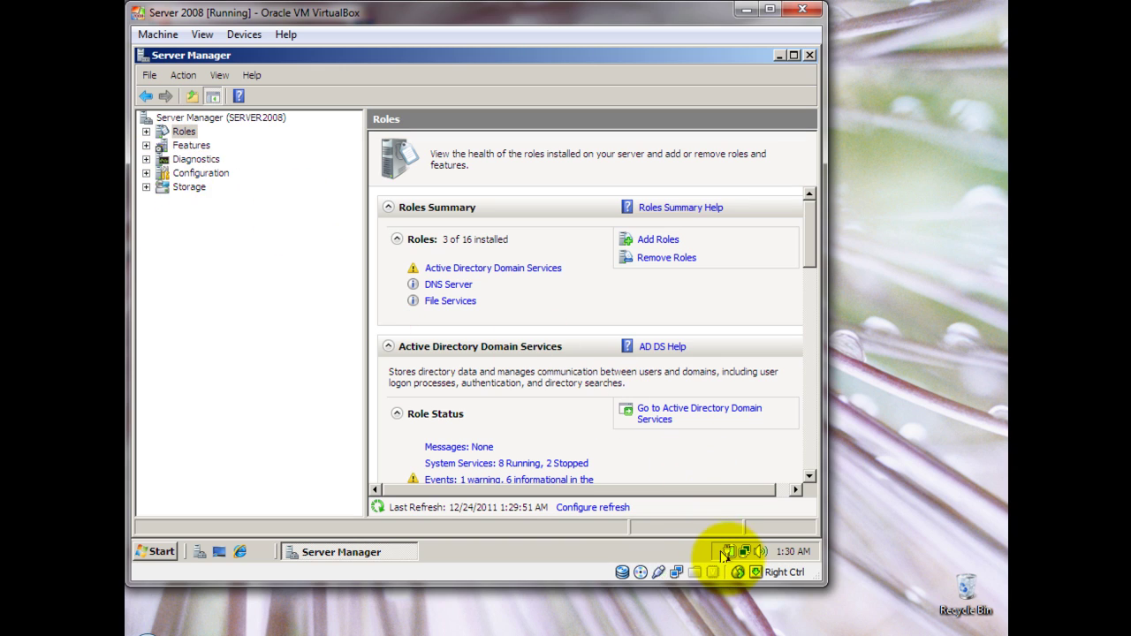
{"action": "right_click", "coordinate": [742, 553]}
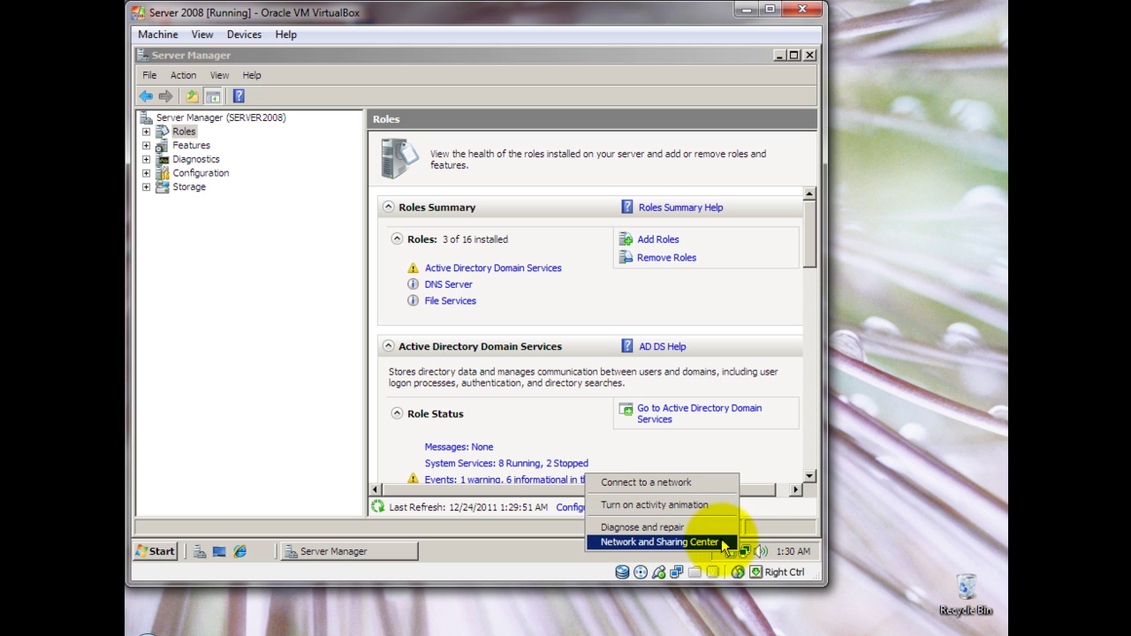
{"action": "left_click", "coordinate": [722, 542]}
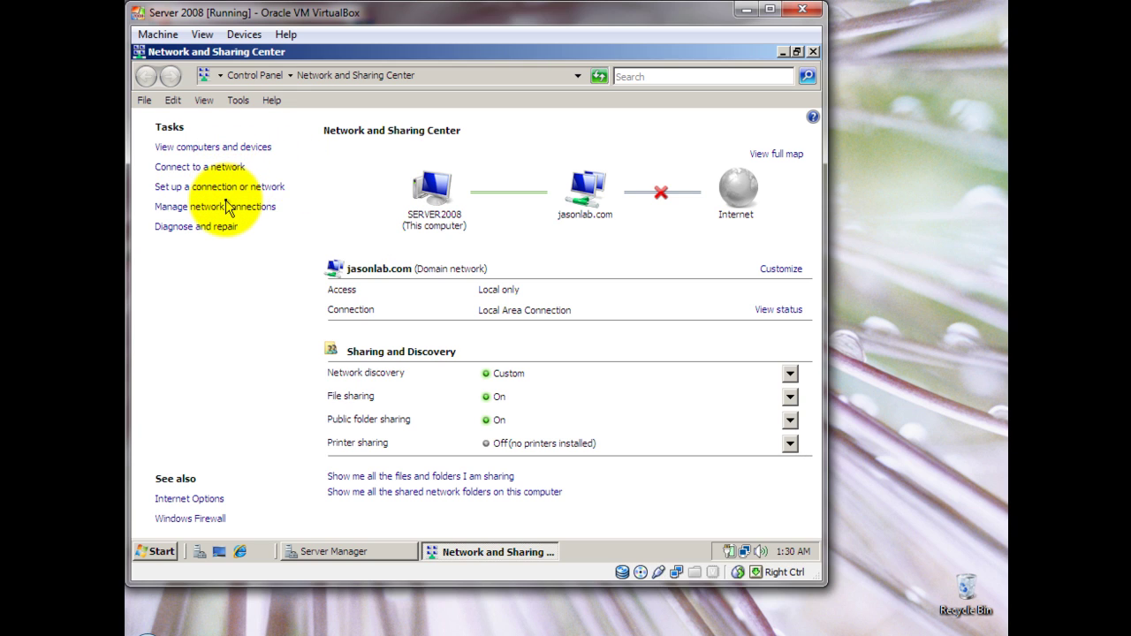
{"action": "left_click", "coordinate": [227, 208]}
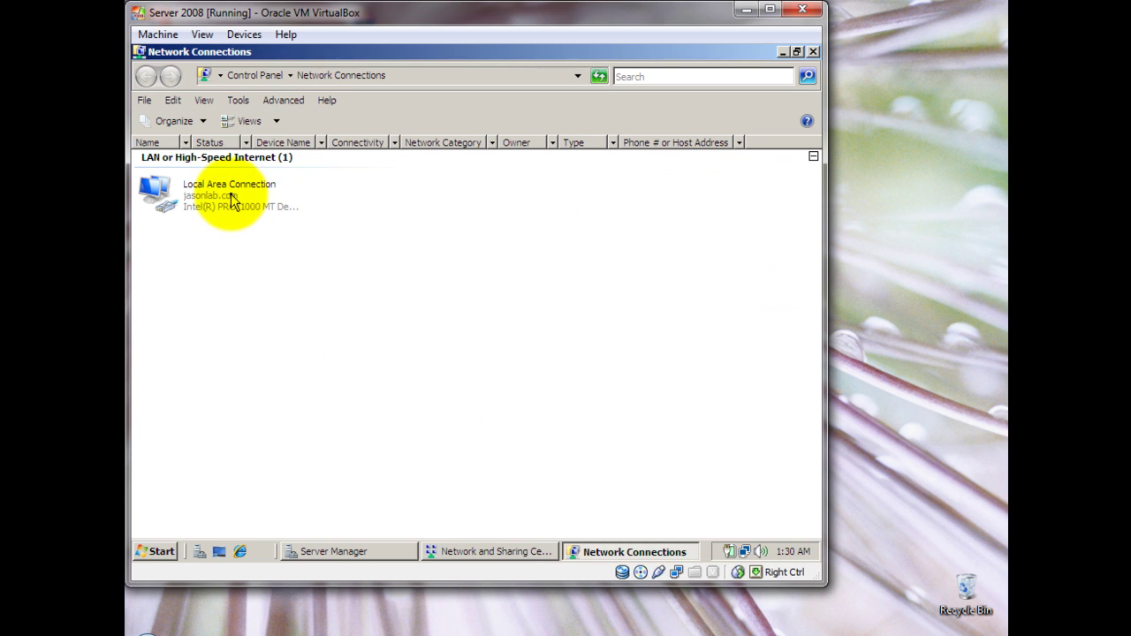
{"action": "right_click", "coordinate": [234, 202]}
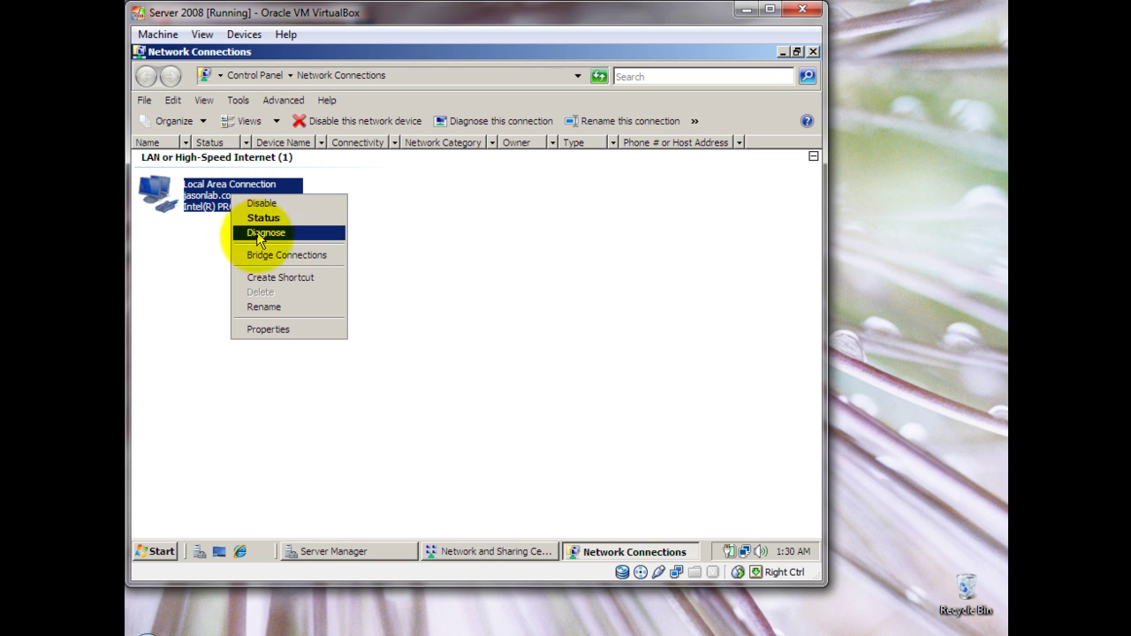
{"action": "left_click", "coordinate": [269, 331]}
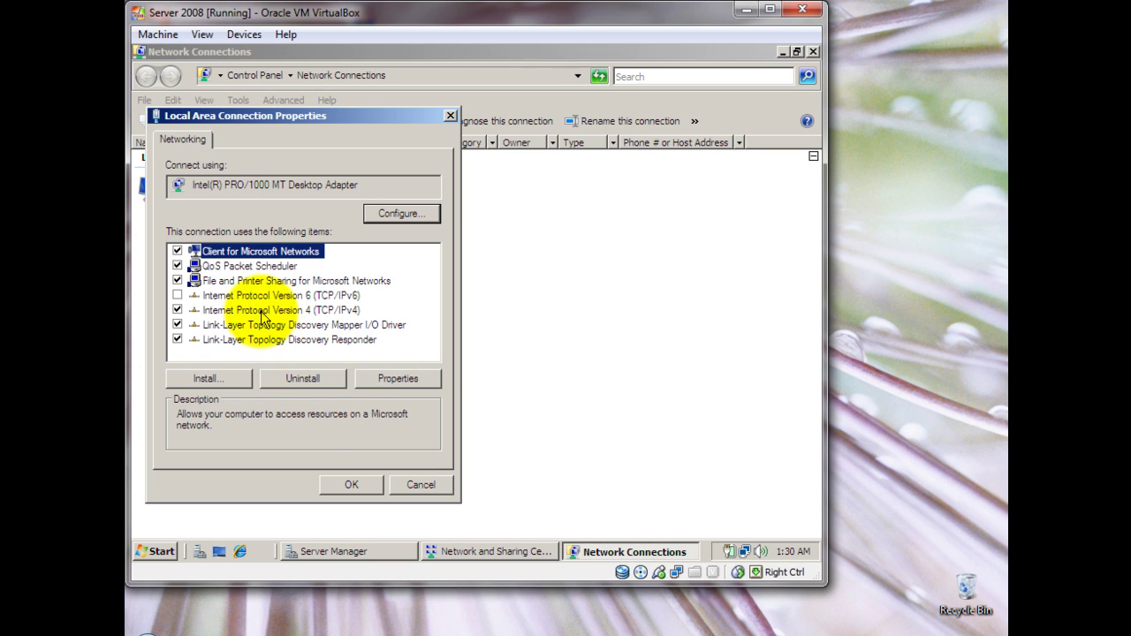
{"action": "left_click", "coordinate": [261, 311]}
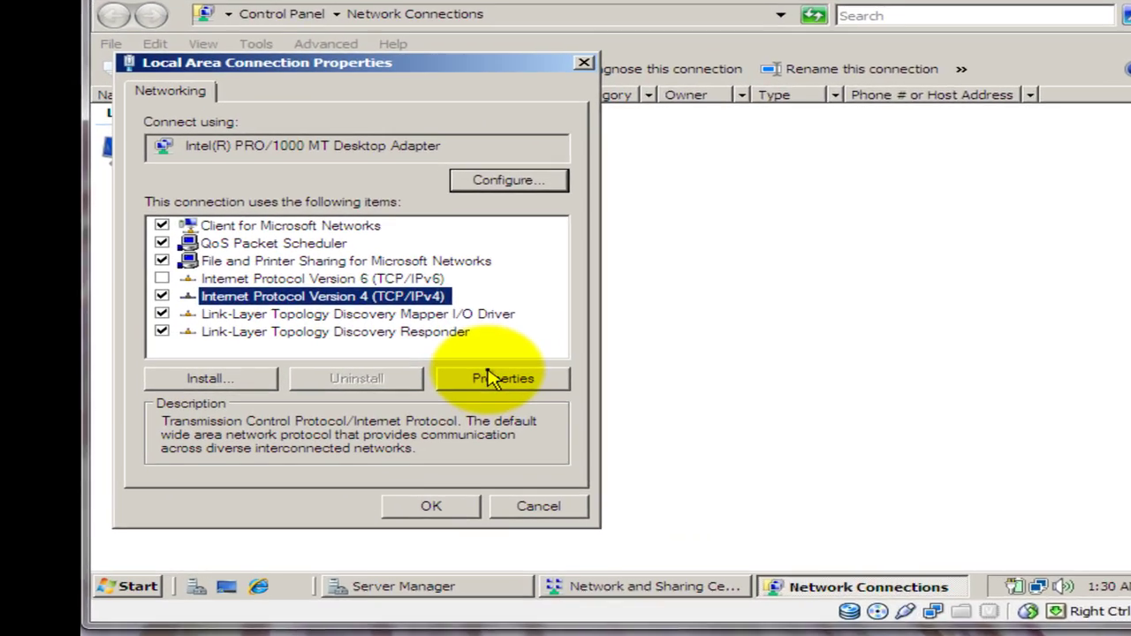
{"action": "left_click", "coordinate": [491, 379]}
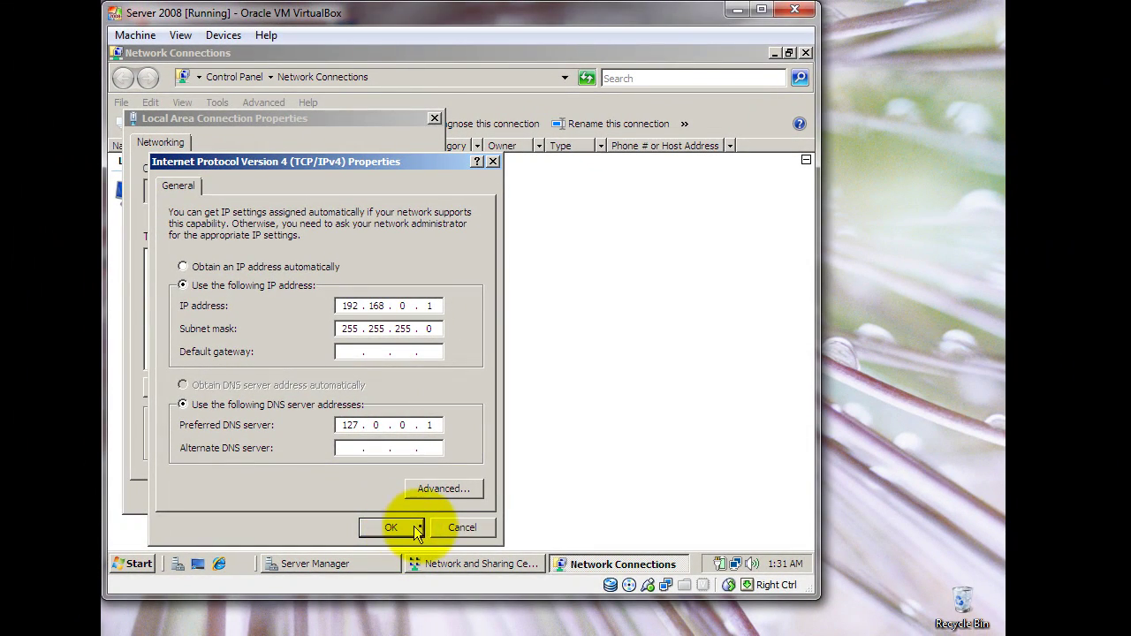
{"action": "left_click", "coordinate": [435, 526]}
{"action": "left_click", "coordinate": [419, 497]}
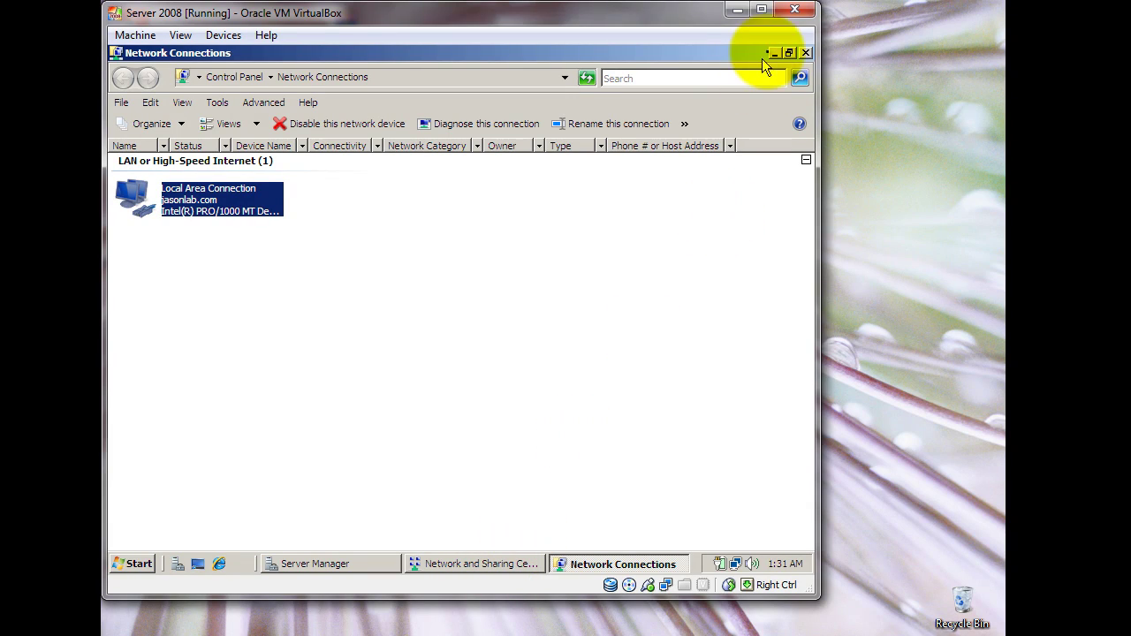
{"action": "left_click", "coordinate": [803, 54]}
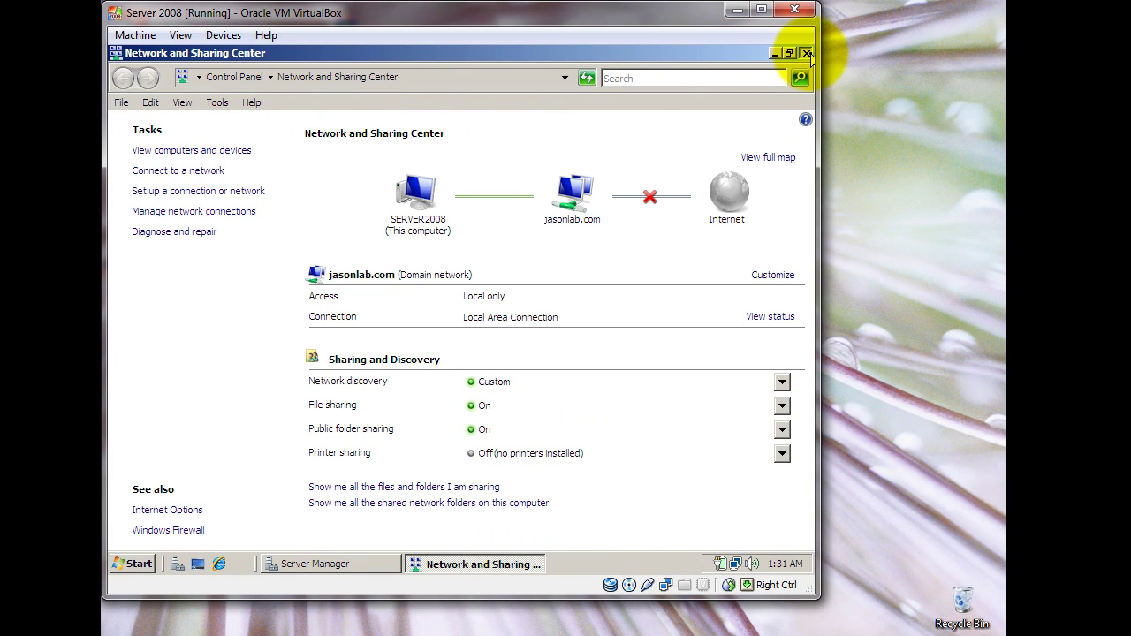
{"action": "left_click", "coordinate": [806, 54]}
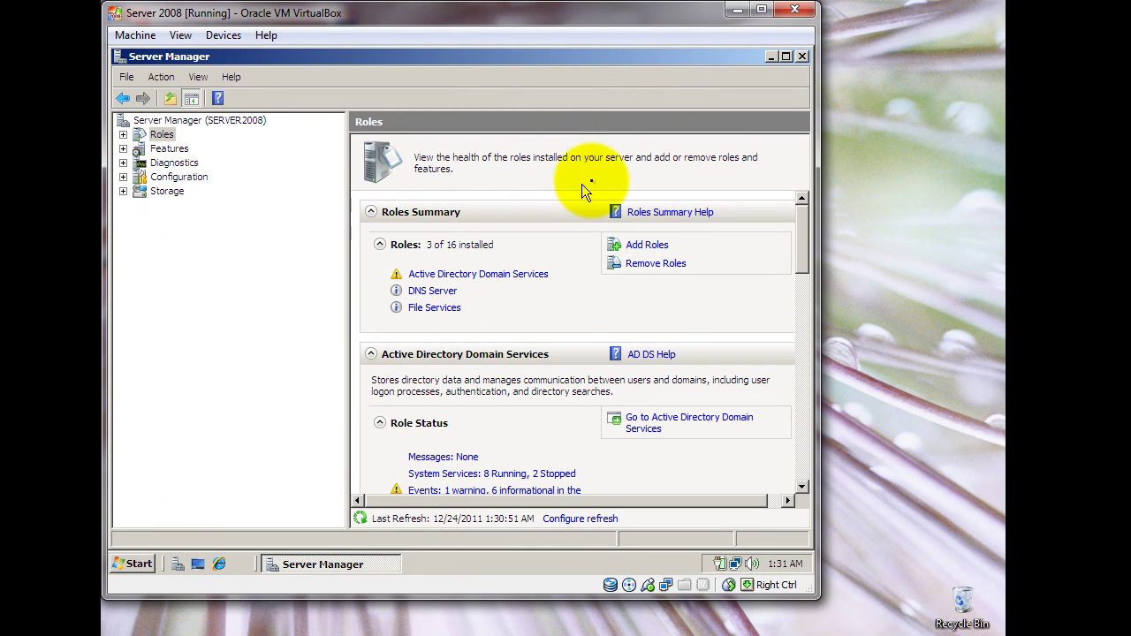
Review the server roles offered by the Add Roles Wizard, and cancel the wizard.
{"action": "left_click", "coordinate": [638, 246]}
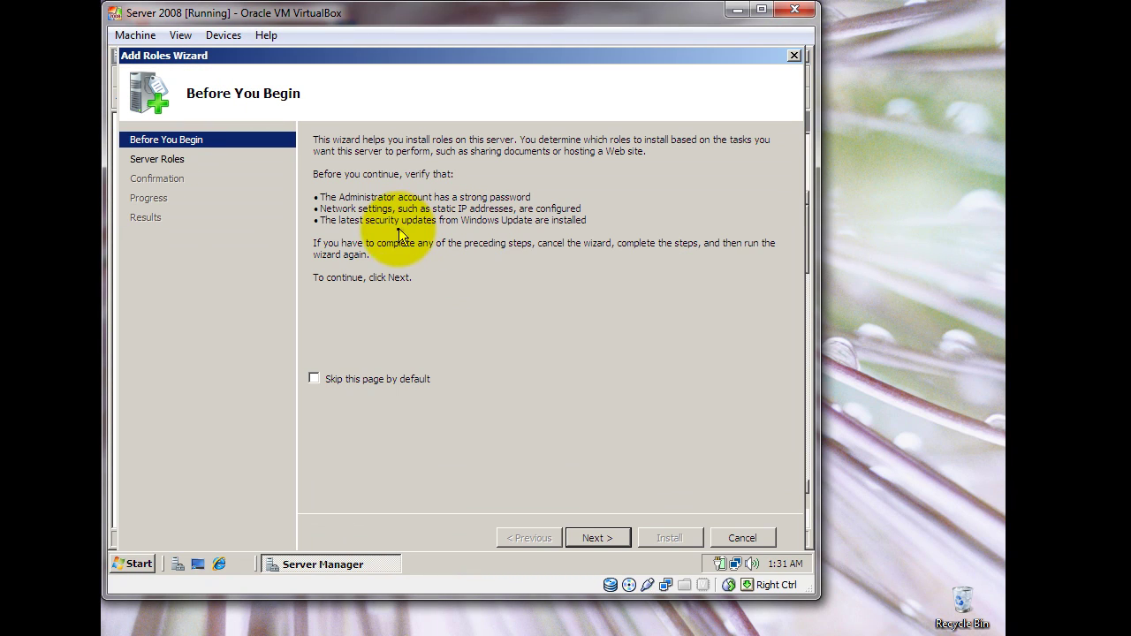
{"action": "left_click", "coordinate": [599, 541]}
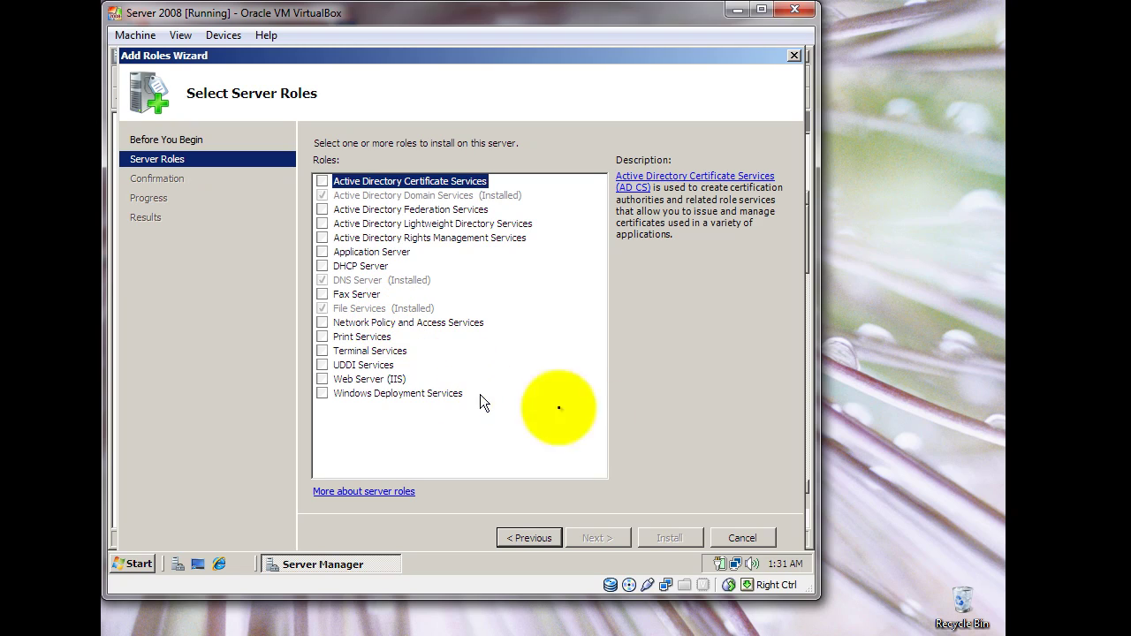
{"action": "left_click", "coordinate": [736, 532]}
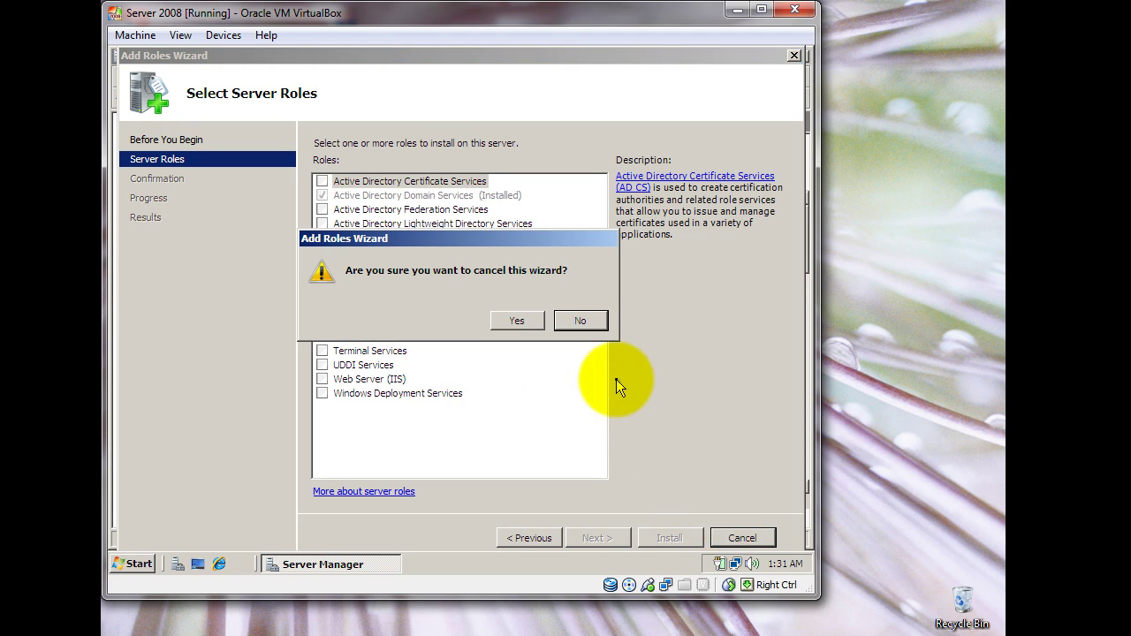
{"action": "left_click", "coordinate": [533, 320]}
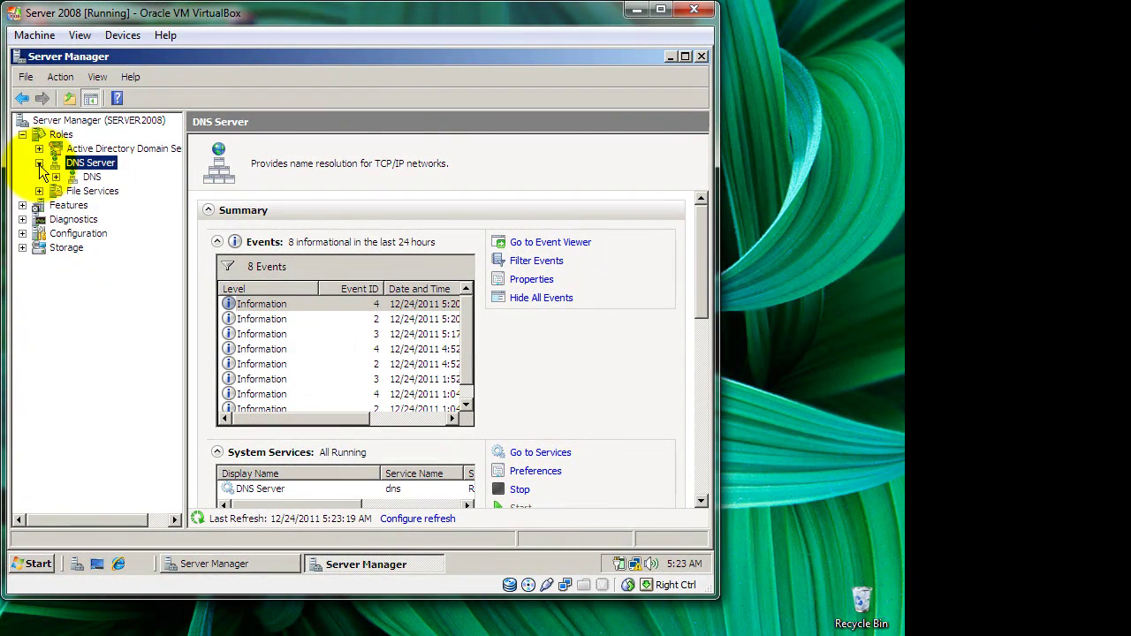
Start creating a new zone under SERVER2008's Forward Lookup Zones in the DNS Server role.
{"action": "left_click", "coordinate": [74, 162]}
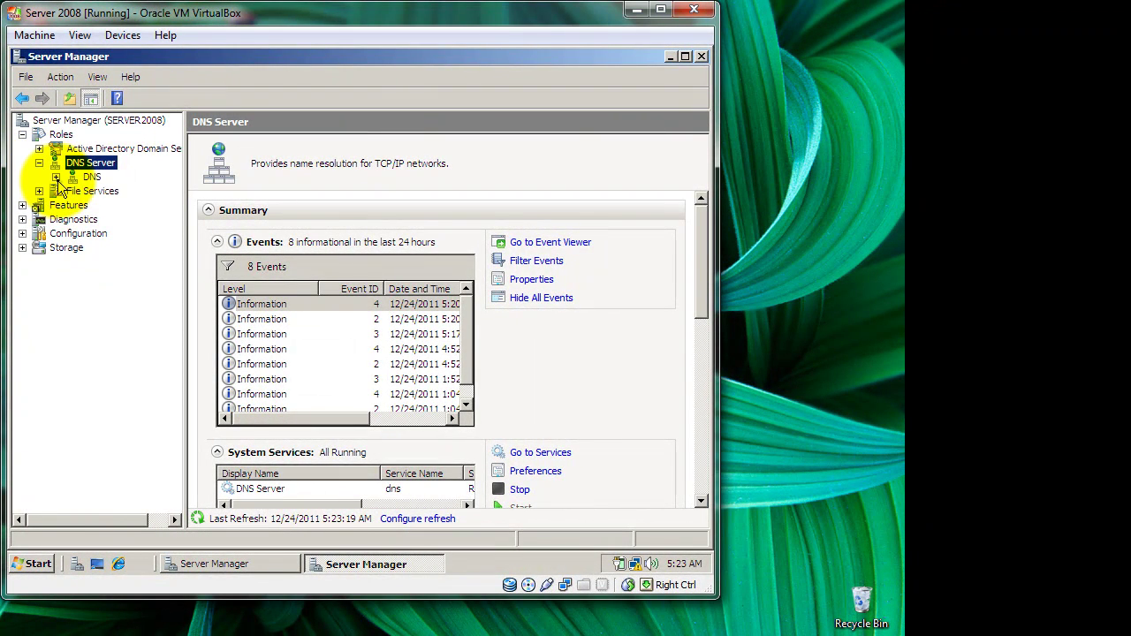
{"action": "left_click", "coordinate": [55, 177]}
{"action": "left_click", "coordinate": [72, 191]}
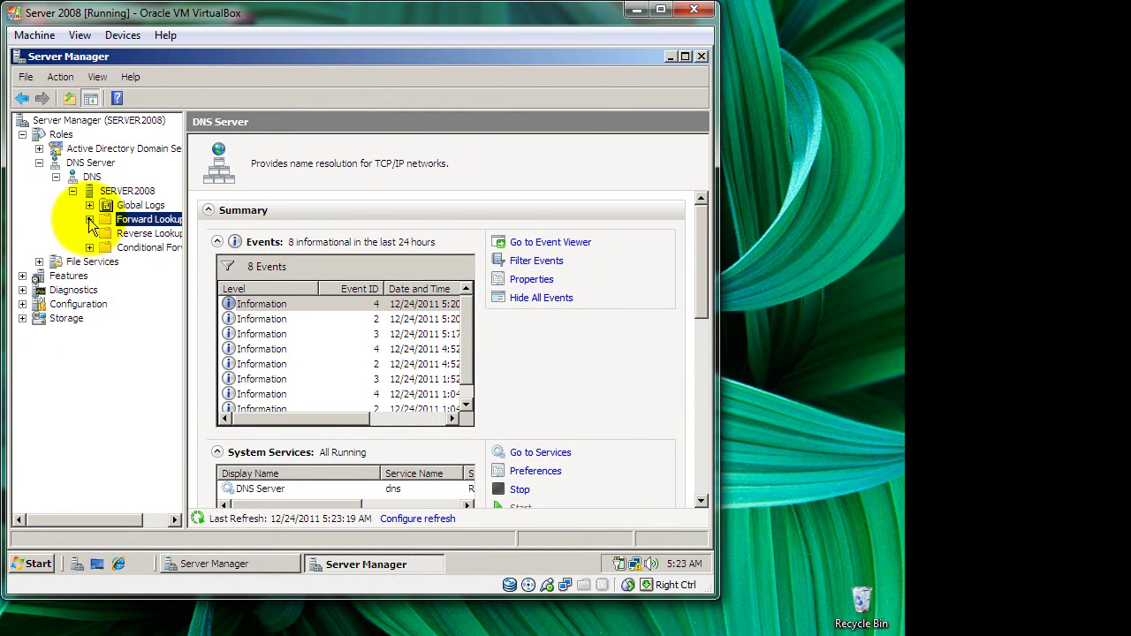
{"action": "left_click", "coordinate": [89, 219]}
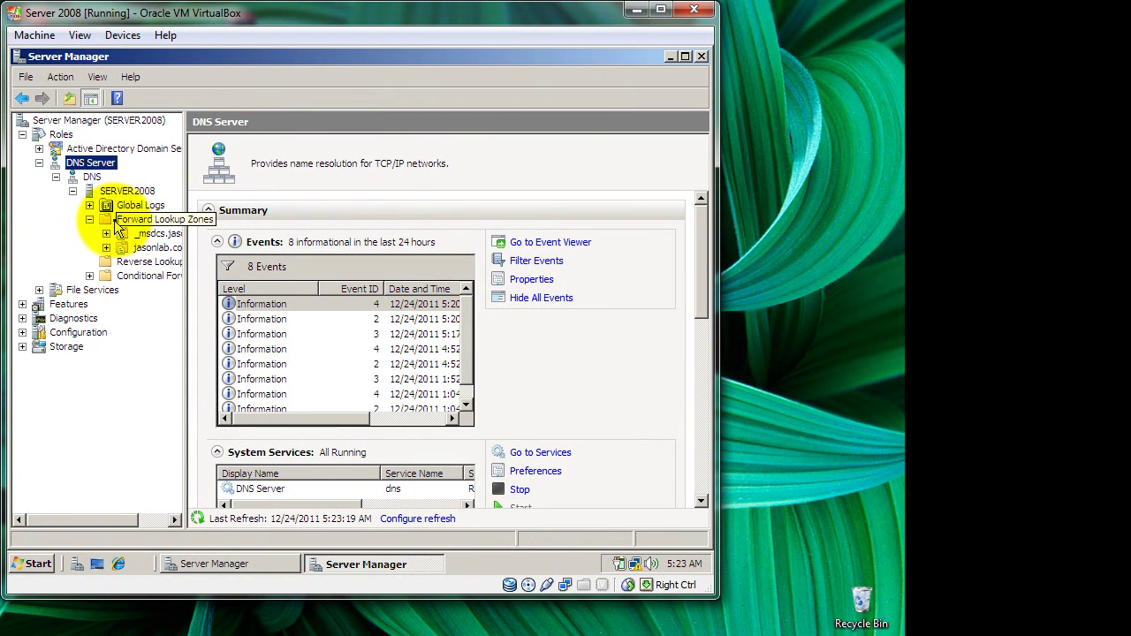
{"action": "right_click", "coordinate": [116, 221]}
{"action": "left_click", "coordinate": [135, 231]}
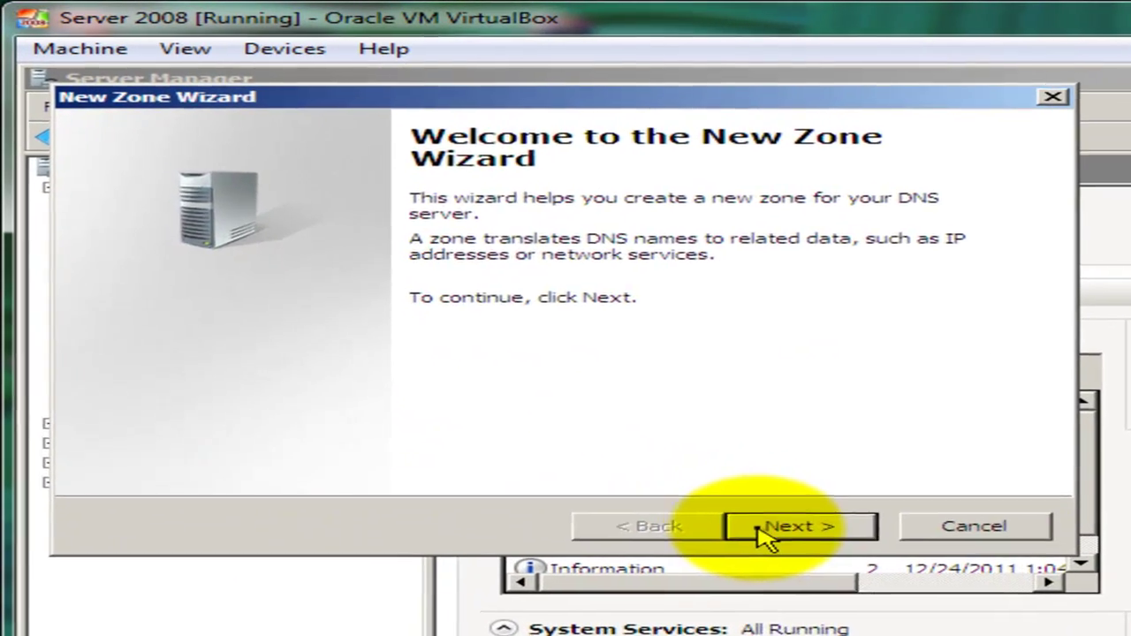
Make it a primary zone stored in Active Directory and replicated to all DNS servers in this domain.
{"action": "left_click", "coordinate": [343, 378]}
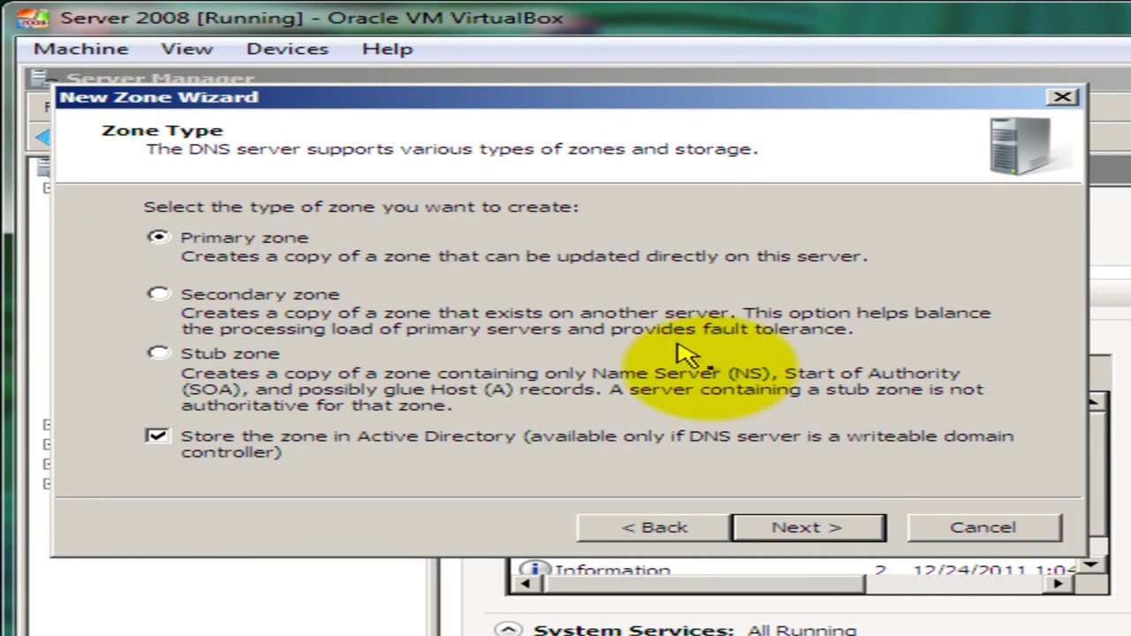
{"action": "left_click", "coordinate": [820, 525]}
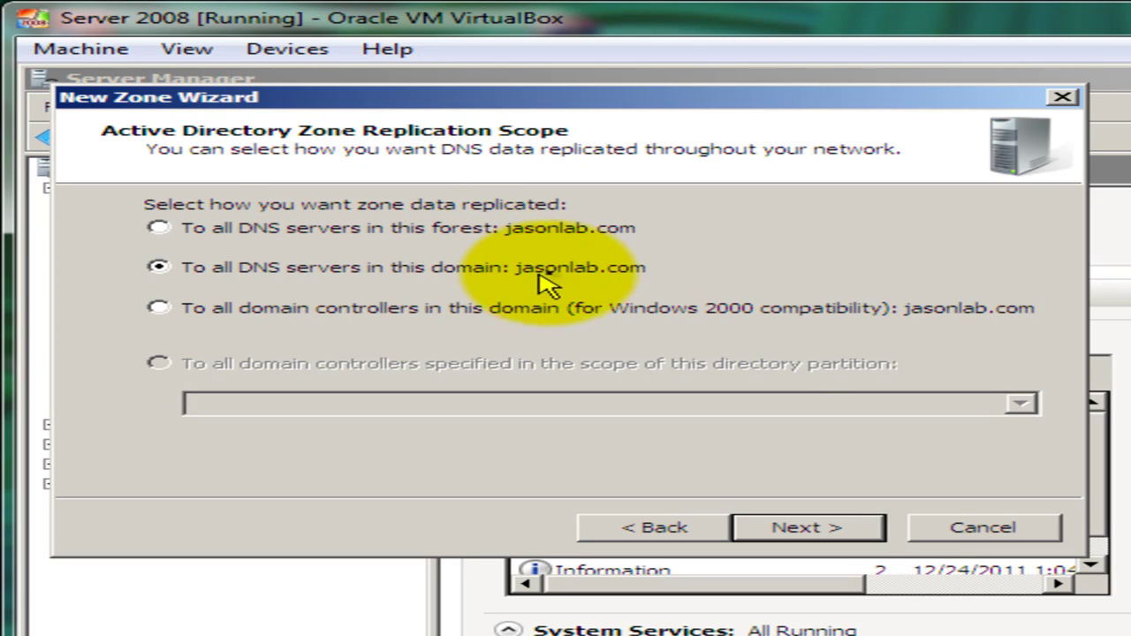
{"action": "left_click", "coordinate": [826, 528]}
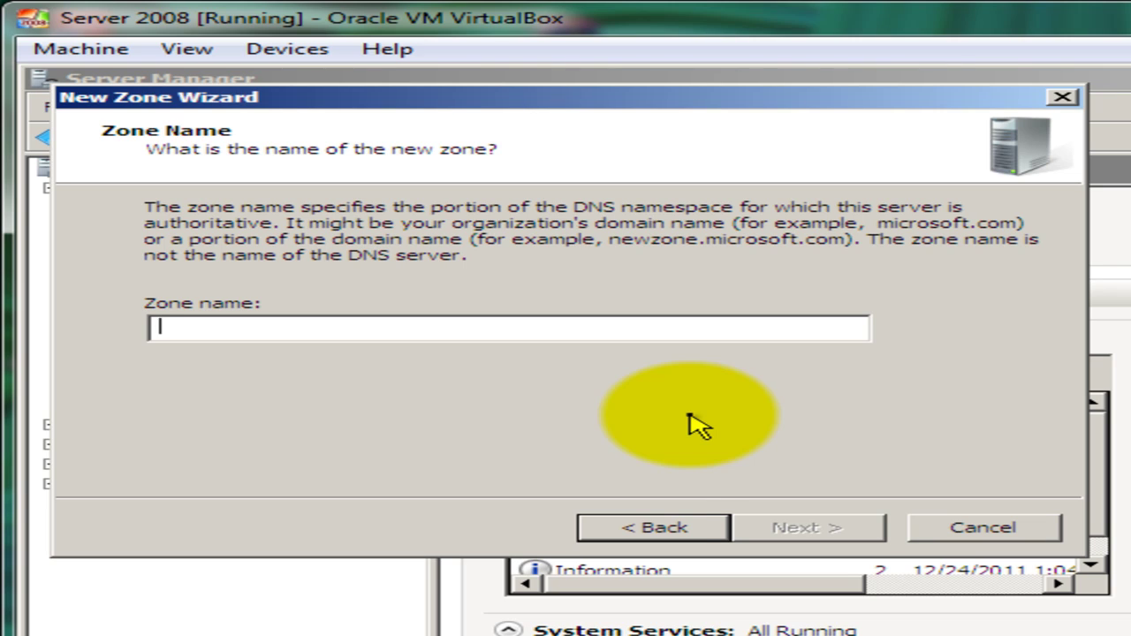
Name the zone sealey.com, allow both nonsecure and secure dynamic updates, and finish creating it.
{"action": "type", "text": "Sealey"}
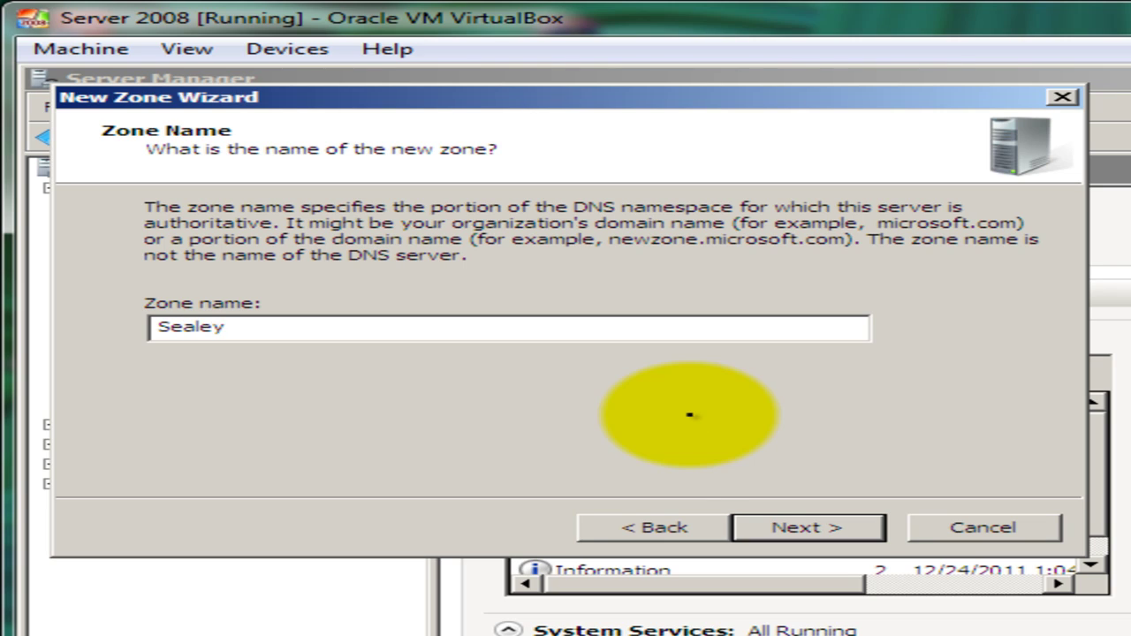
{"action": "key", "text": "BackSpace"}
{"action": "key", "text": "BackSpace"}
{"action": "type", "text": "s"}
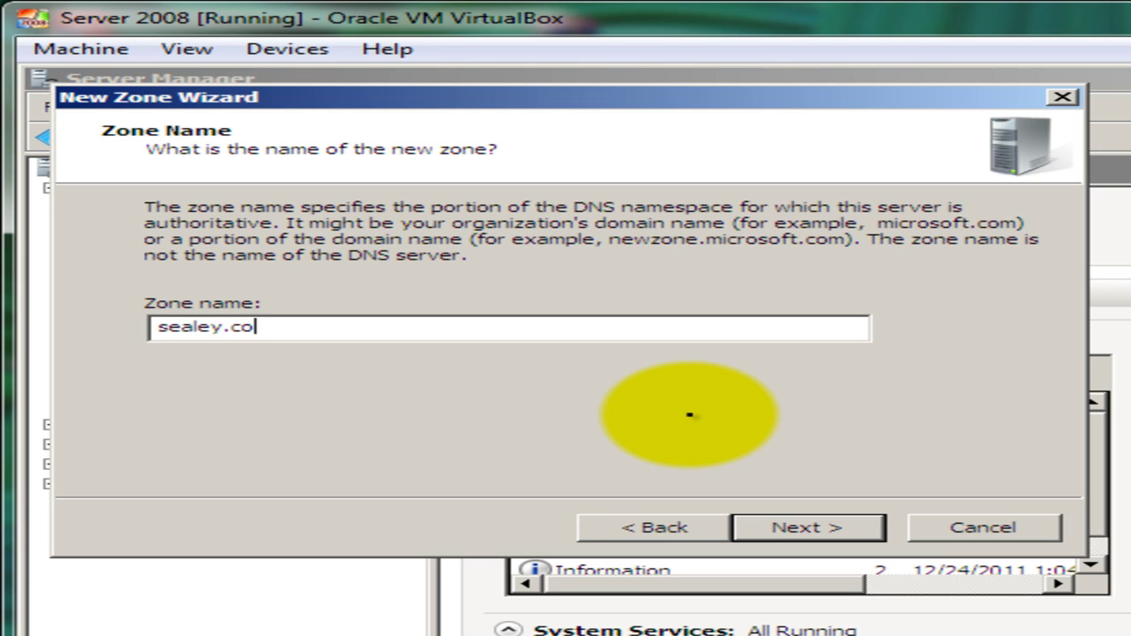
{"action": "left_click", "coordinate": [806, 530]}
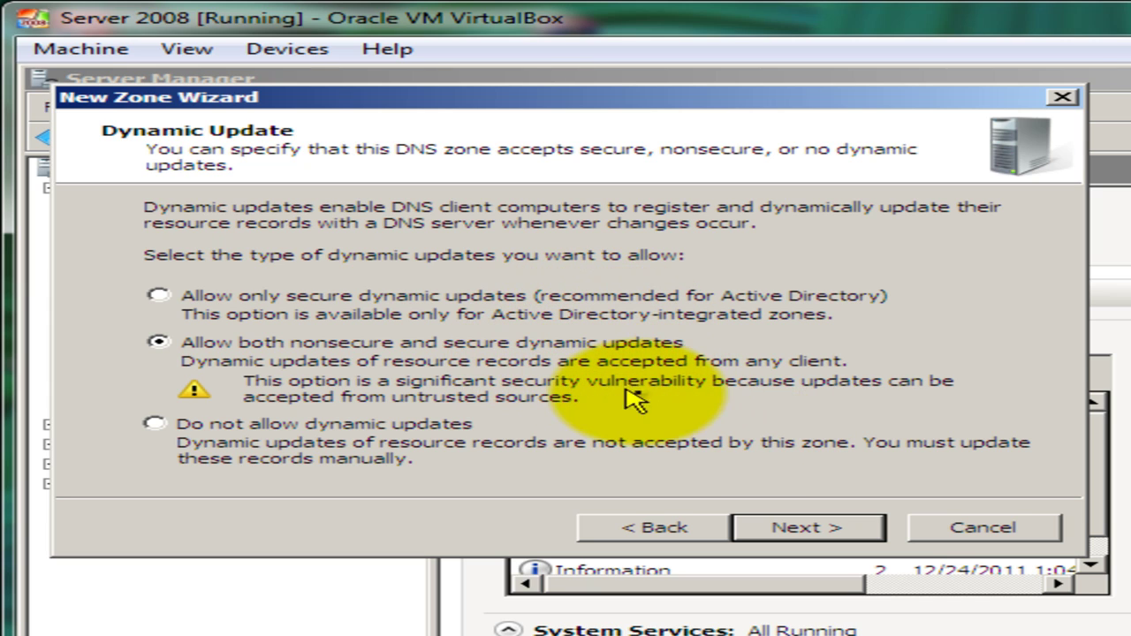
{"action": "left_click", "coordinate": [855, 526]}
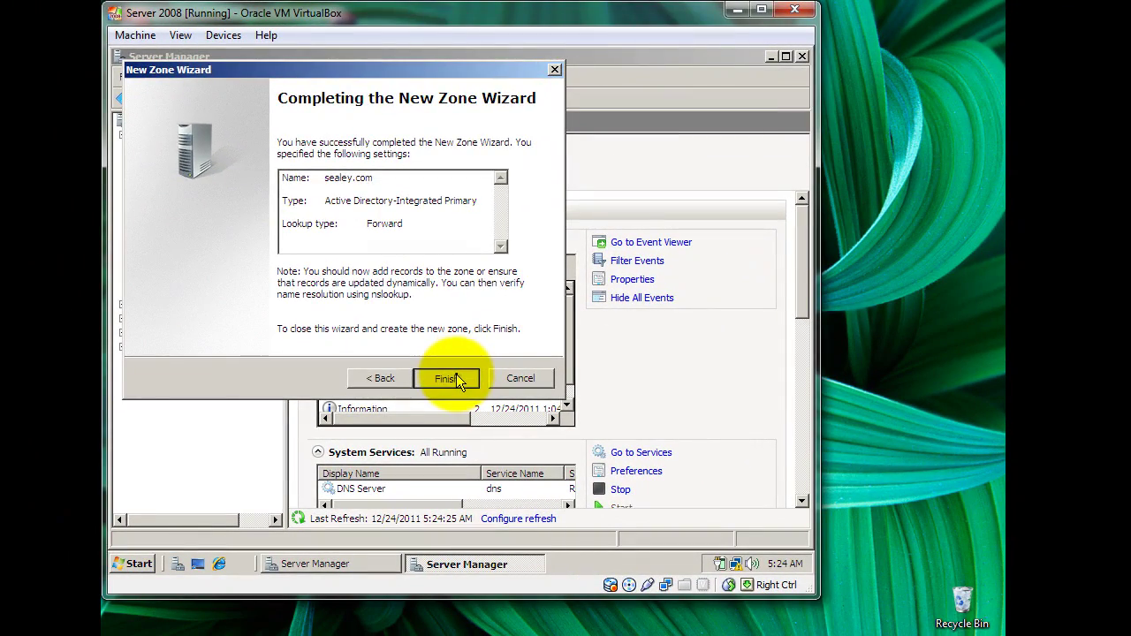
{"action": "left_click", "coordinate": [451, 378]}
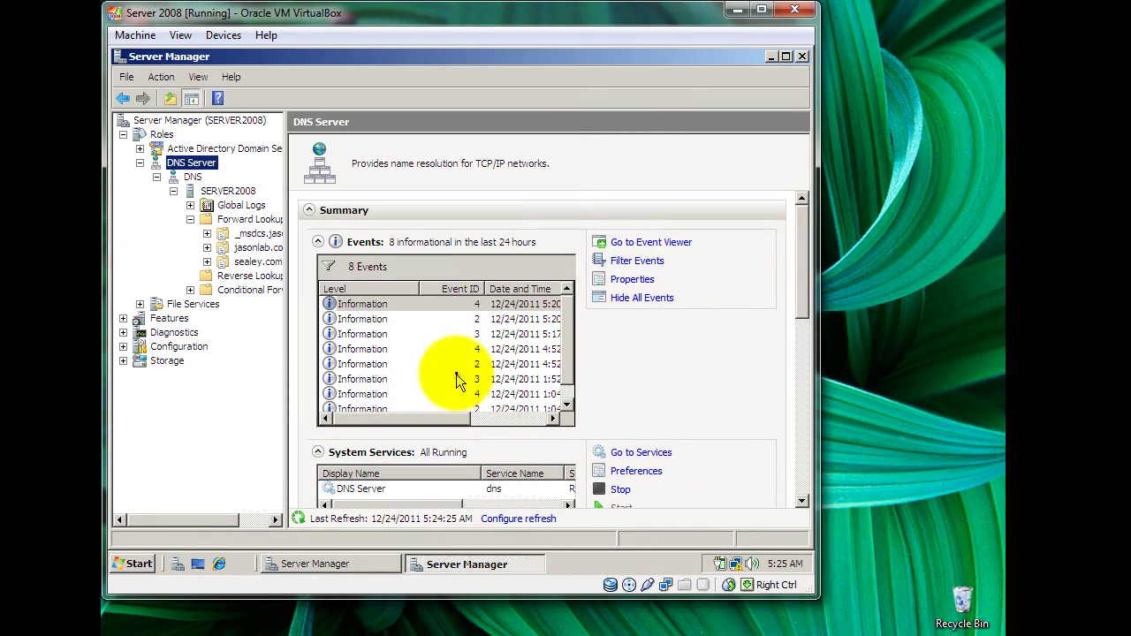
{"action": "left_click", "coordinate": [228, 265]}
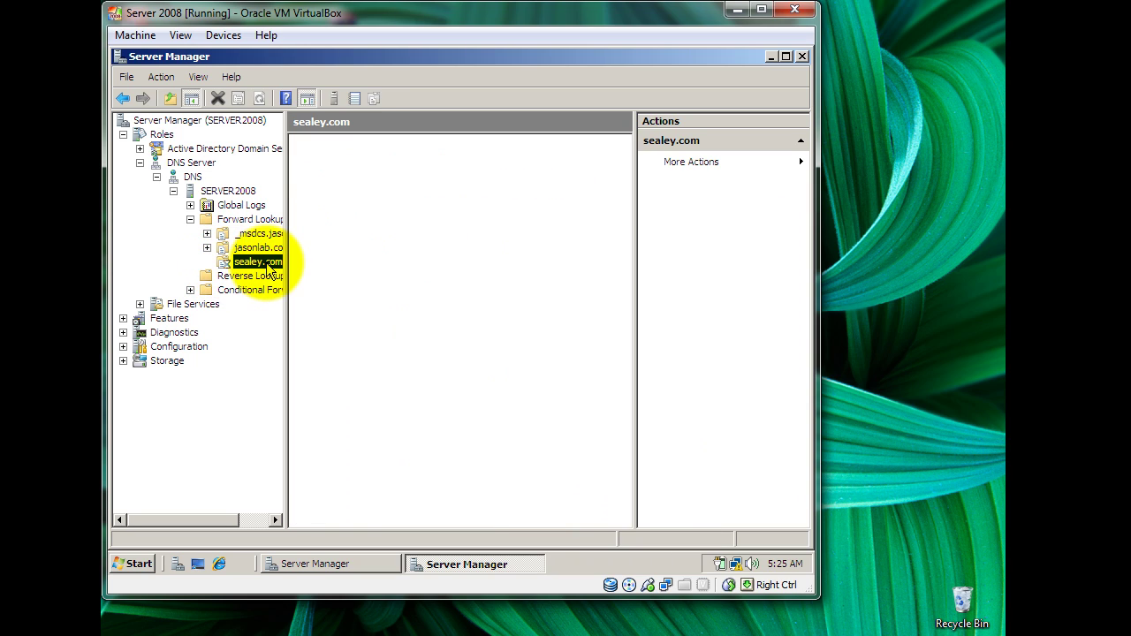
Start a new IPv4 reverse lookup zone as a primary zone stored in Active Directory, replicated to all DNS servers in this domain.
{"action": "left_click", "coordinate": [225, 283]}
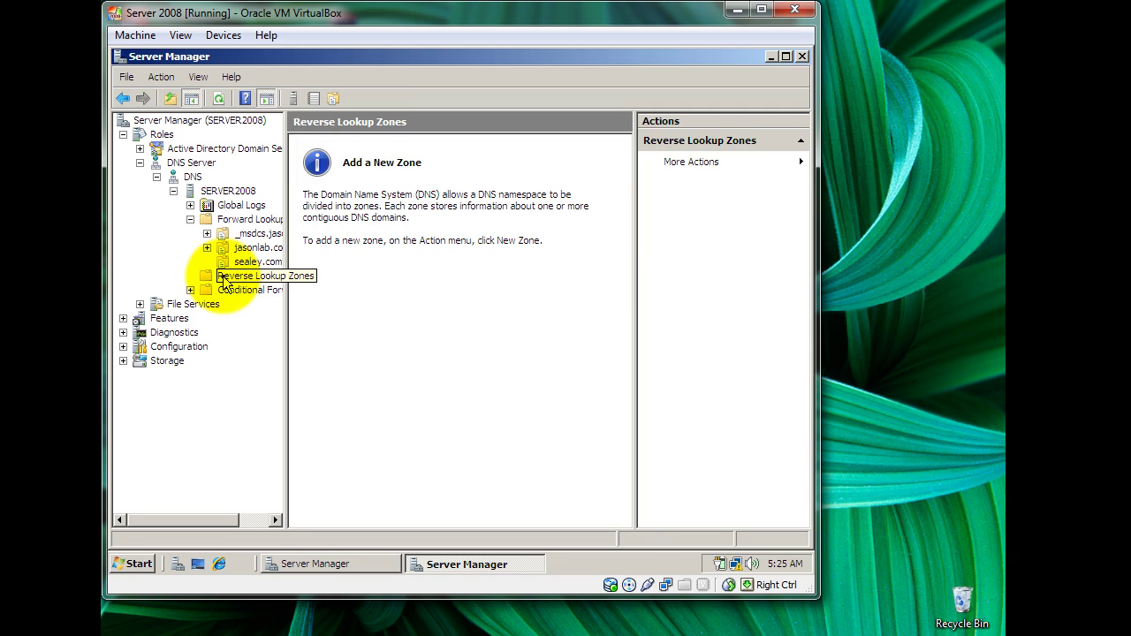
{"action": "right_click", "coordinate": [225, 278]}
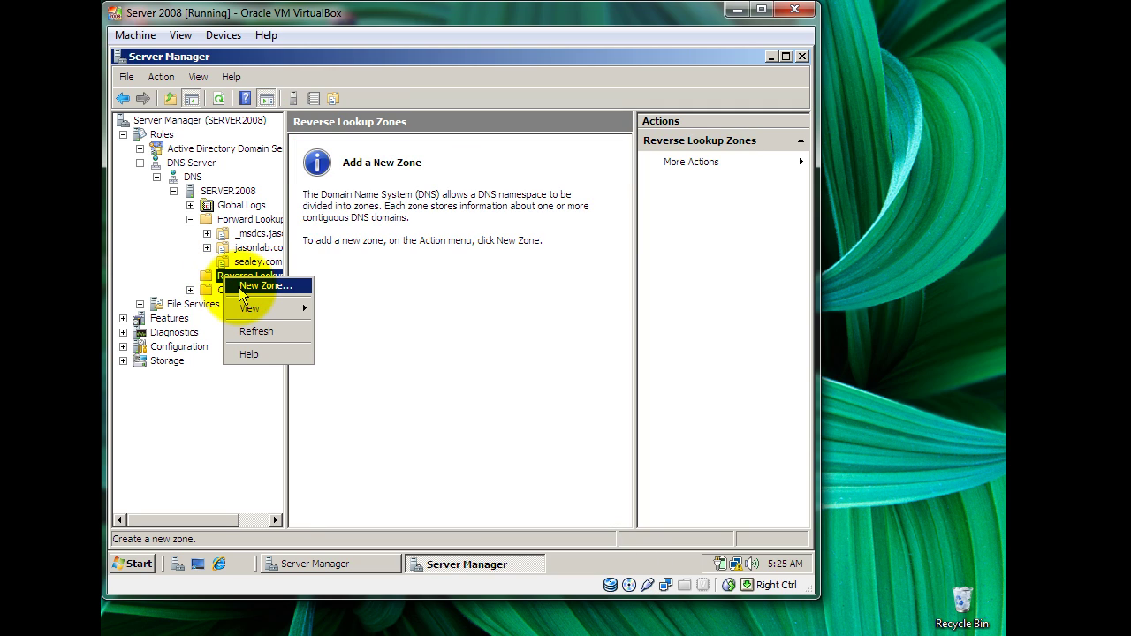
{"action": "left_click", "coordinate": [256, 286]}
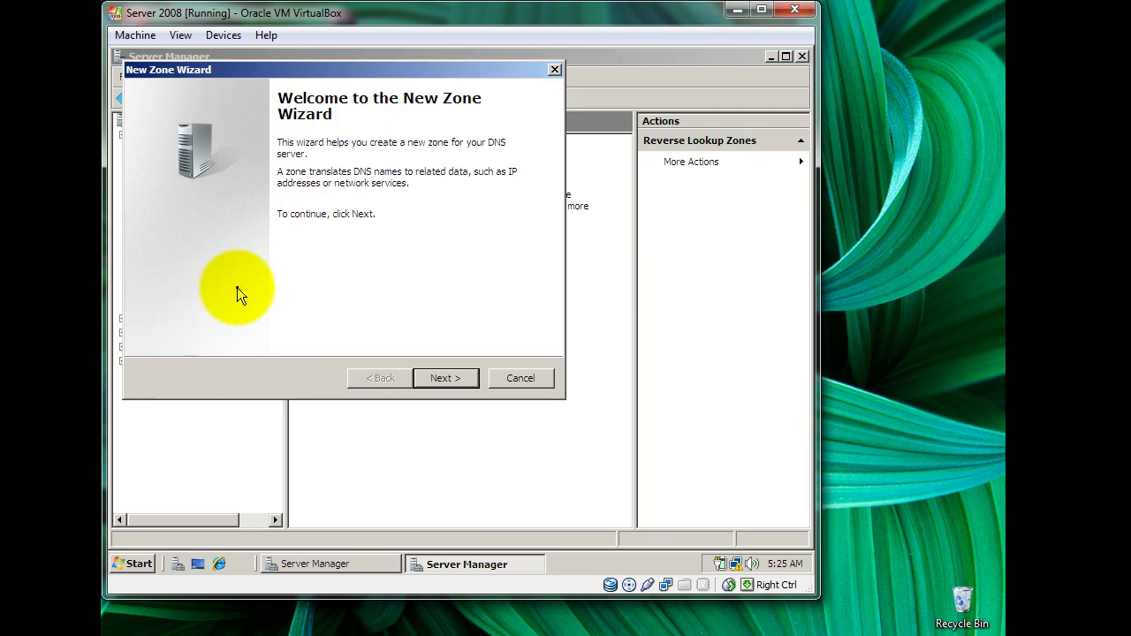
{"action": "left_click", "coordinate": [440, 380]}
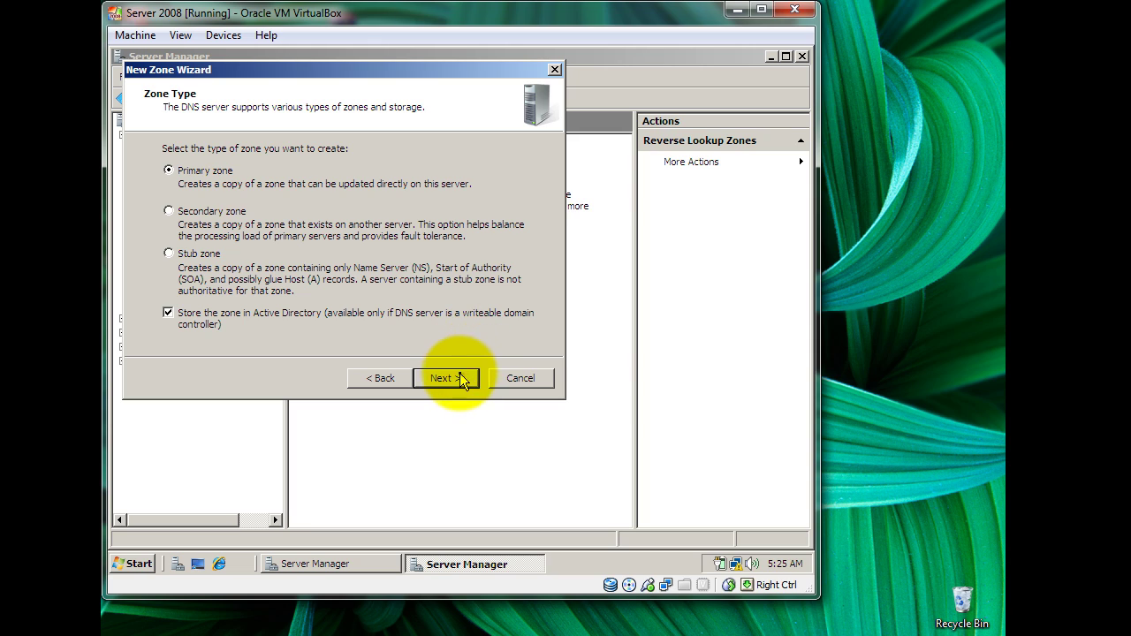
{"action": "left_click", "coordinate": [441, 378]}
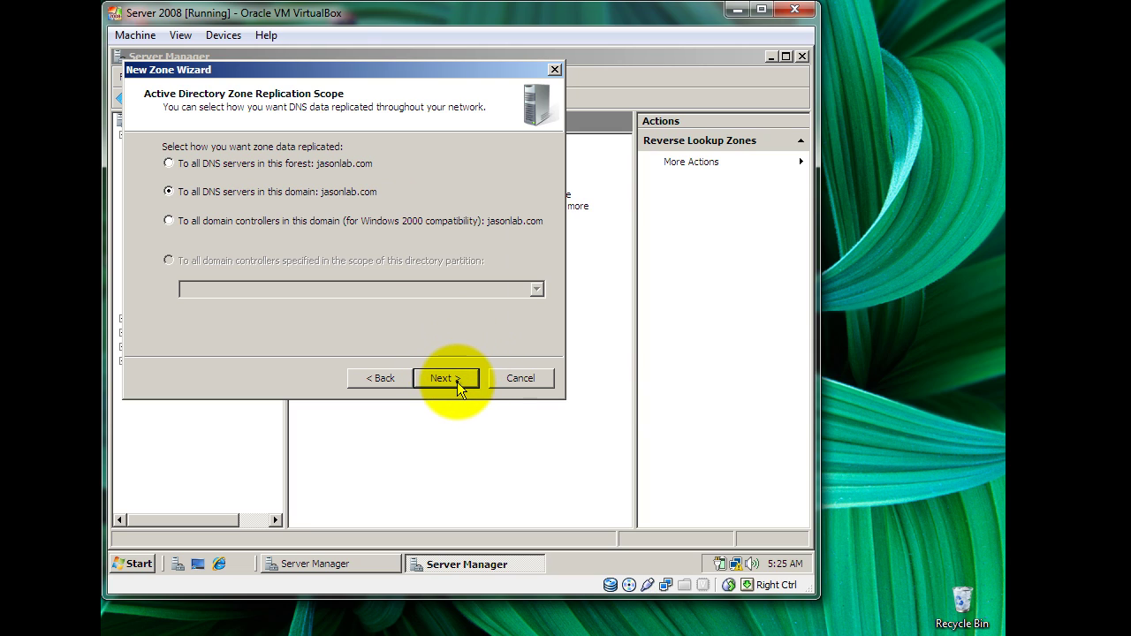
{"action": "left_click", "coordinate": [458, 386]}
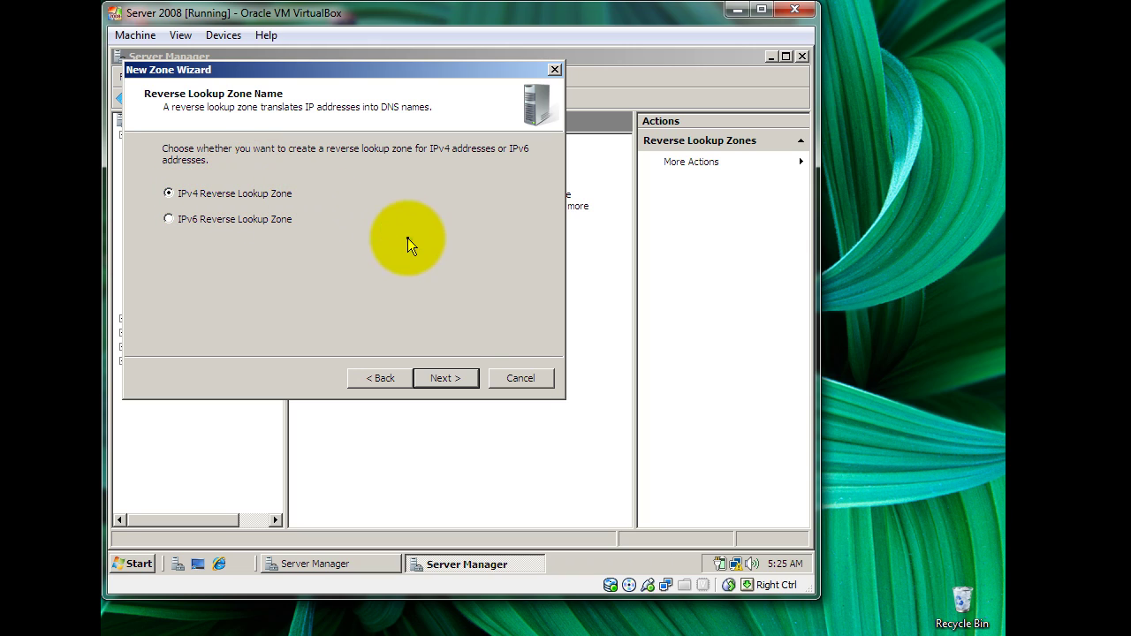
{"action": "left_click", "coordinate": [445, 379]}
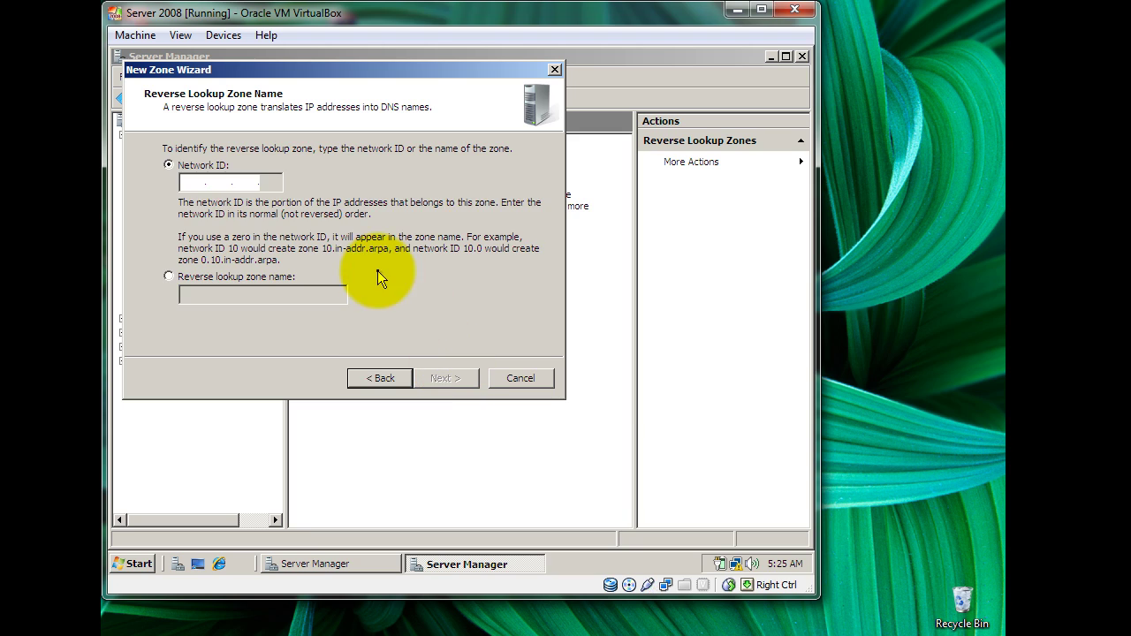
Set the reverse zone's network ID to 192.168.0, allow both nonsecure and secure dynamic updates, and finish creating the zone.
{"action": "left_click", "coordinate": [182, 183]}
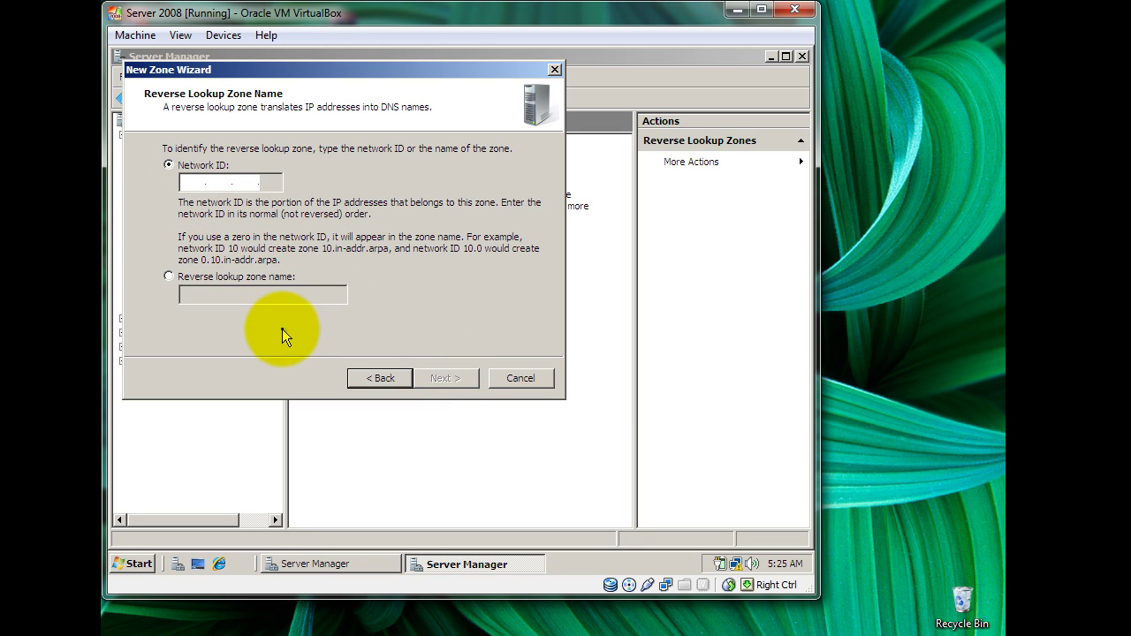
{"action": "type", "text": "1 "}
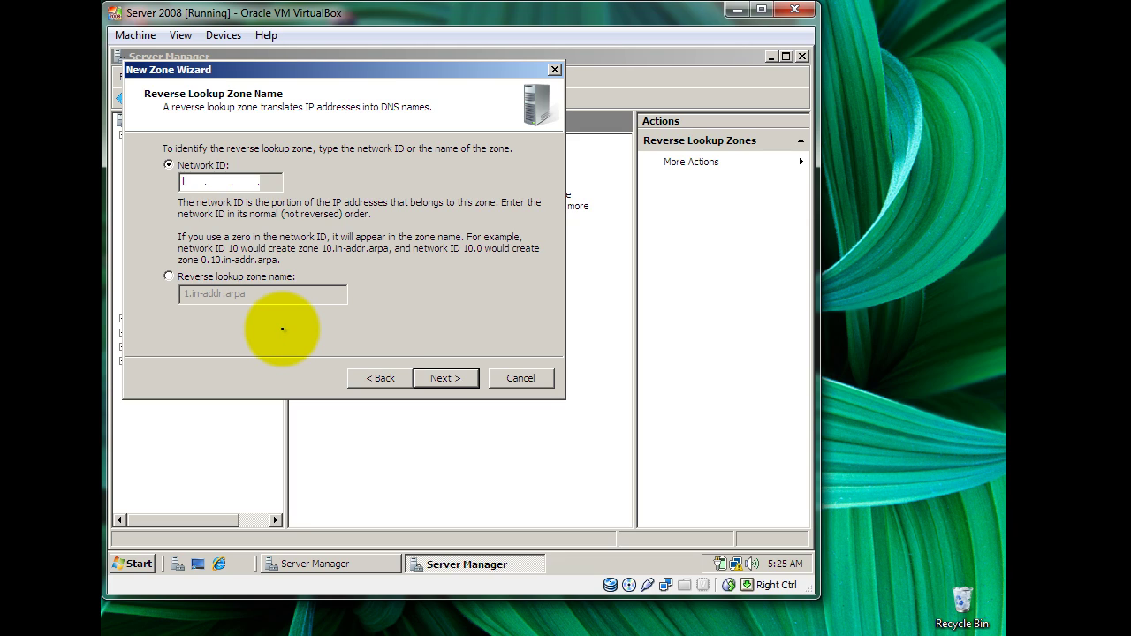
{"action": "type", "text": "92 .168 .0"}
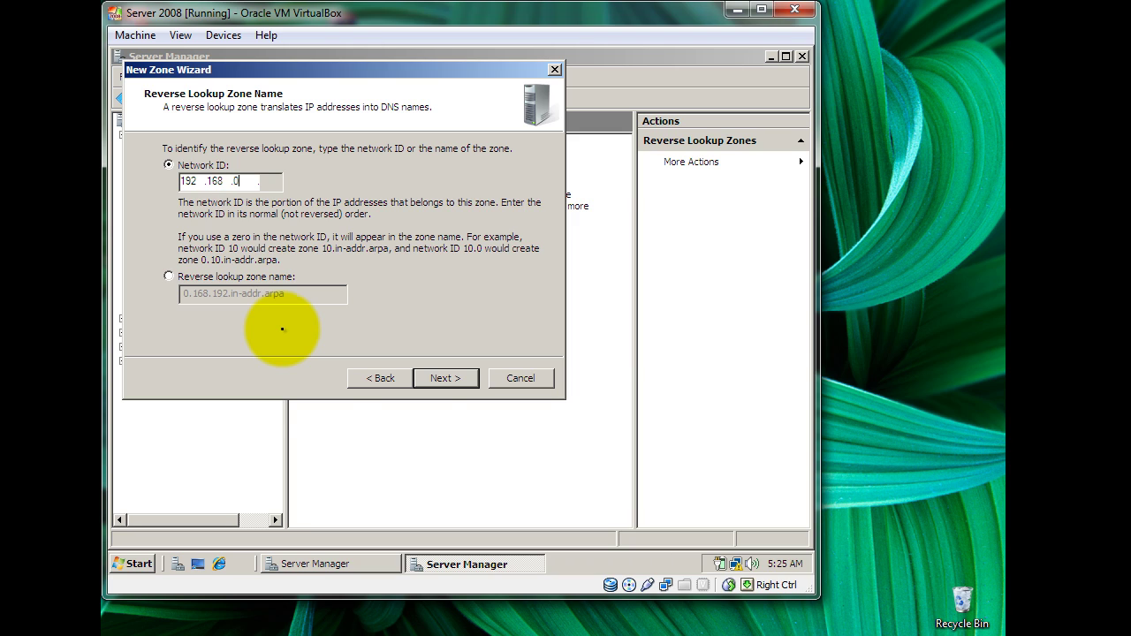
{"action": "left_click", "coordinate": [434, 380]}
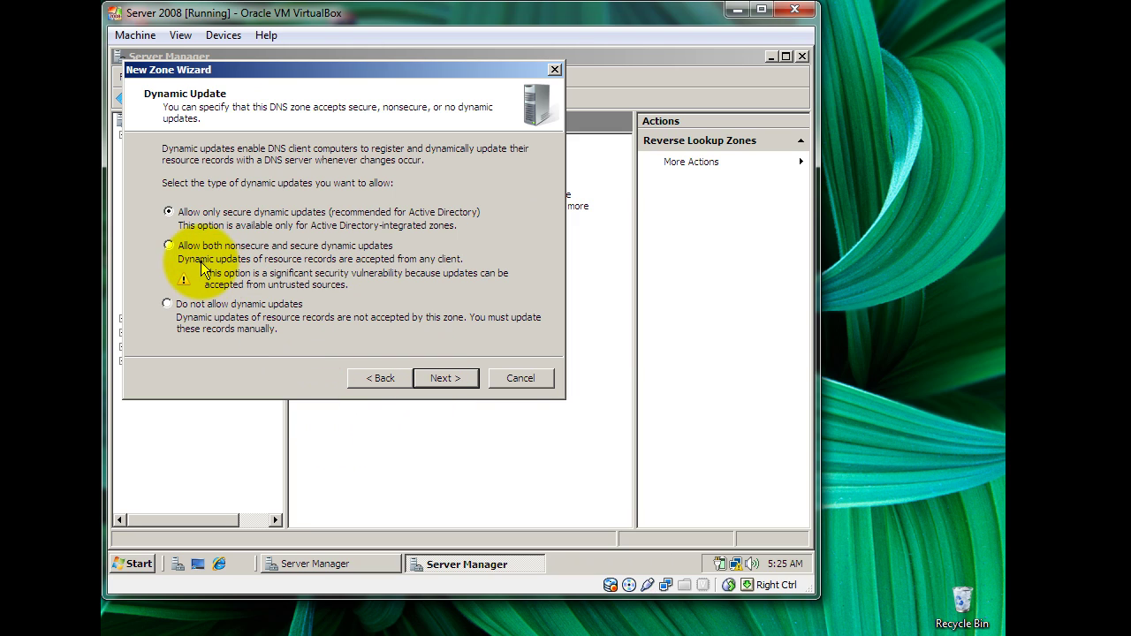
{"action": "left_click", "coordinate": [170, 247]}
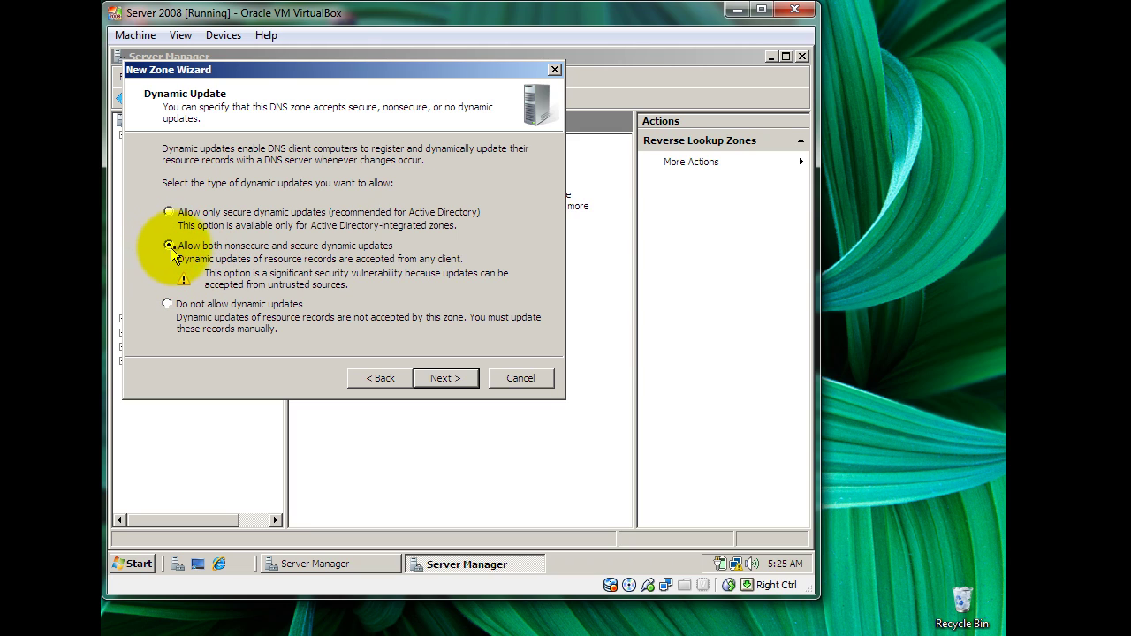
{"action": "left_click", "coordinate": [458, 388]}
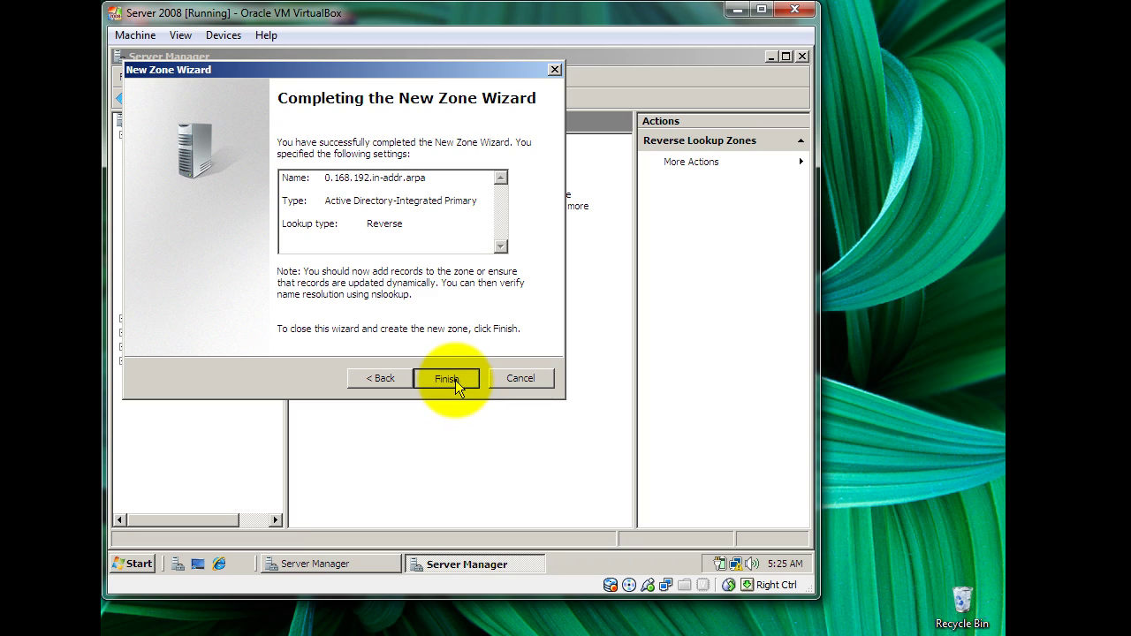
{"action": "left_click", "coordinate": [455, 380]}
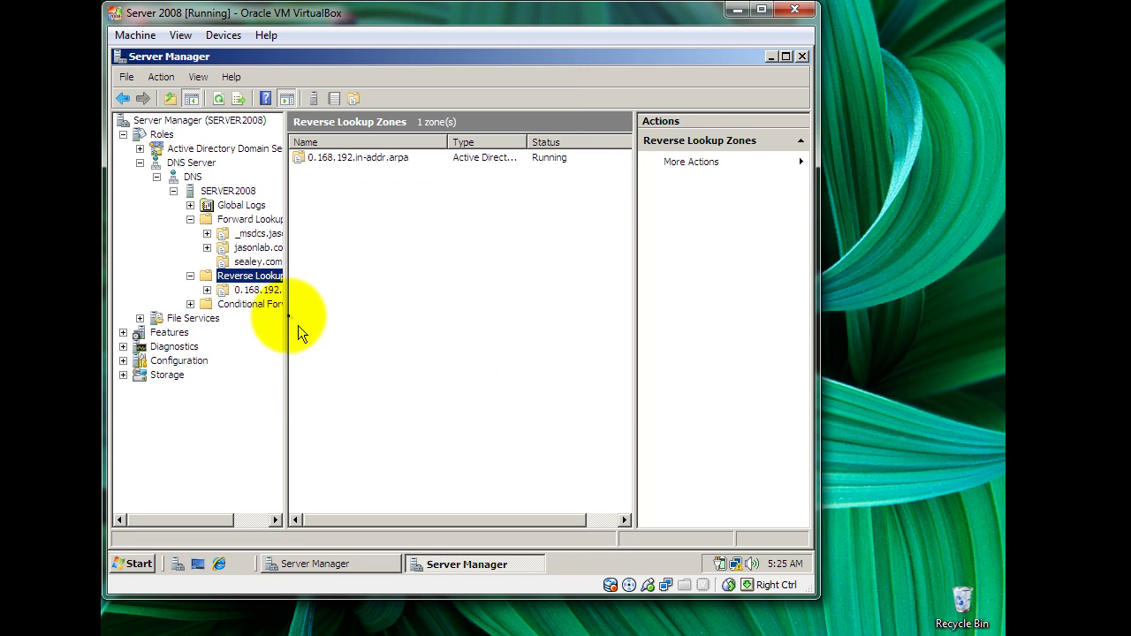
Add a host record www with IP address 192.168.0.1 and an associated pointer (PTR) record to the sealey.com zone.
{"action": "left_click", "coordinate": [257, 261]}
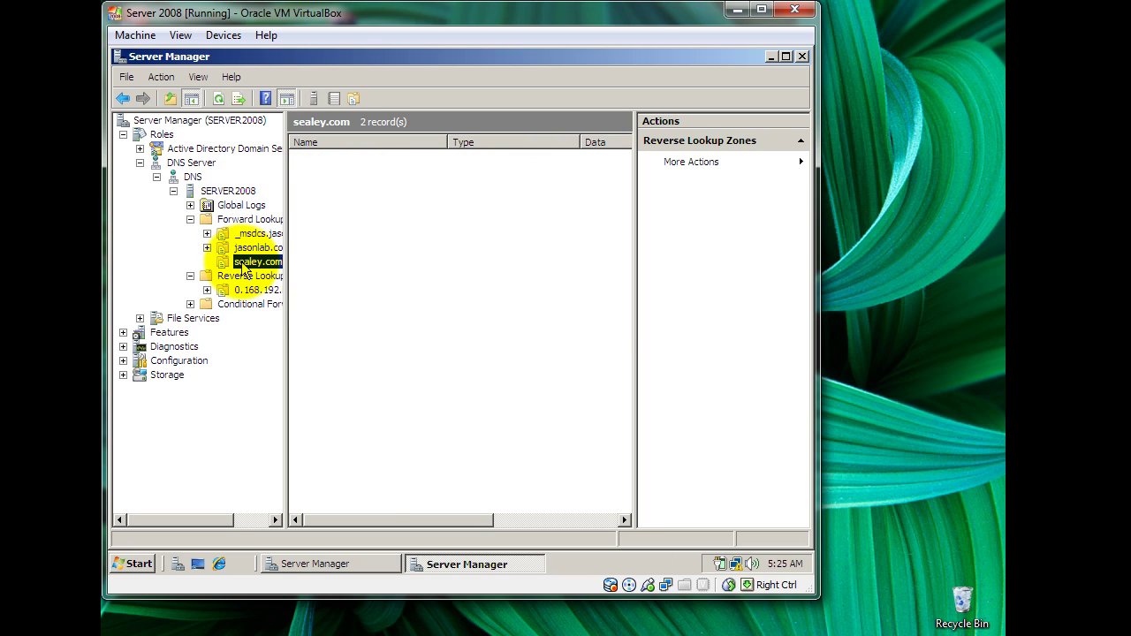
{"action": "right_click", "coordinate": [244, 265]}
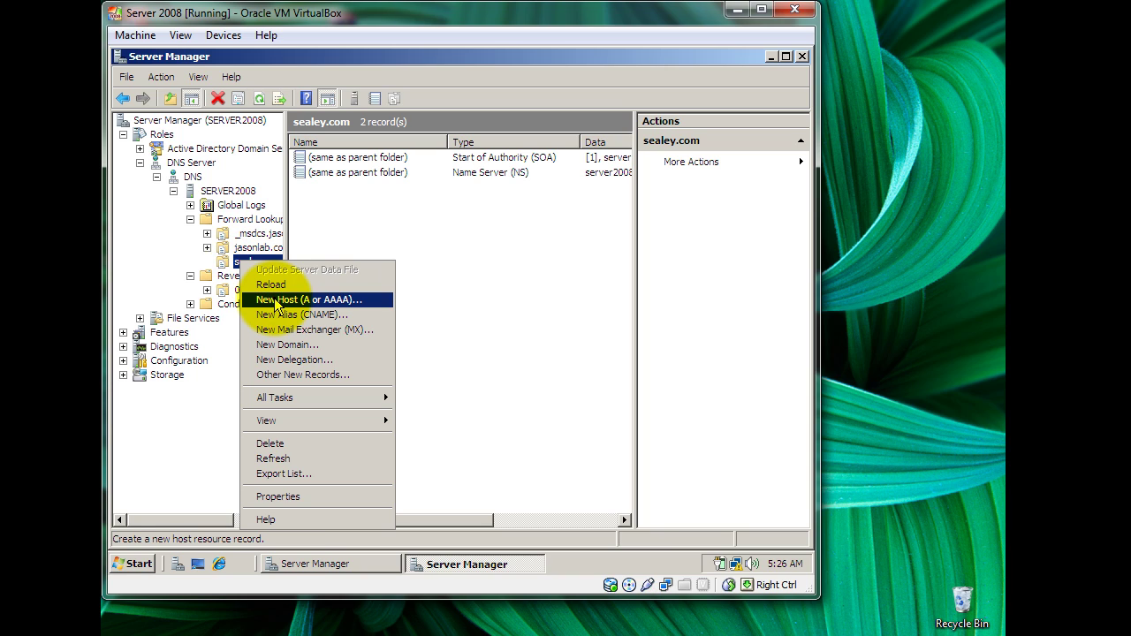
{"action": "left_click", "coordinate": [276, 300]}
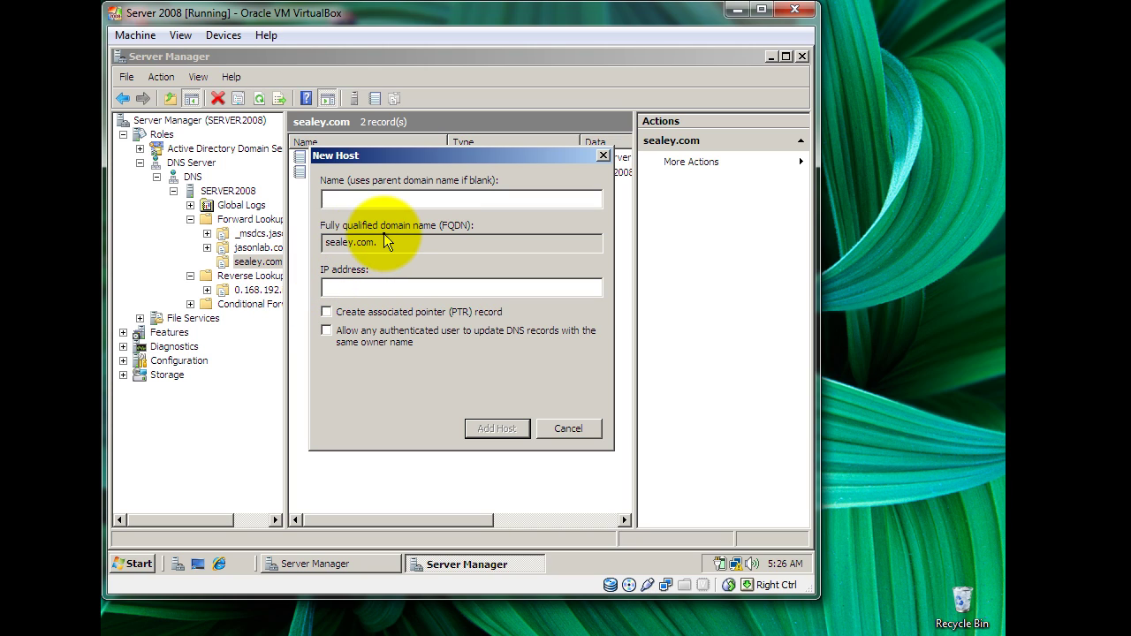
{"action": "type", "text": "www"}
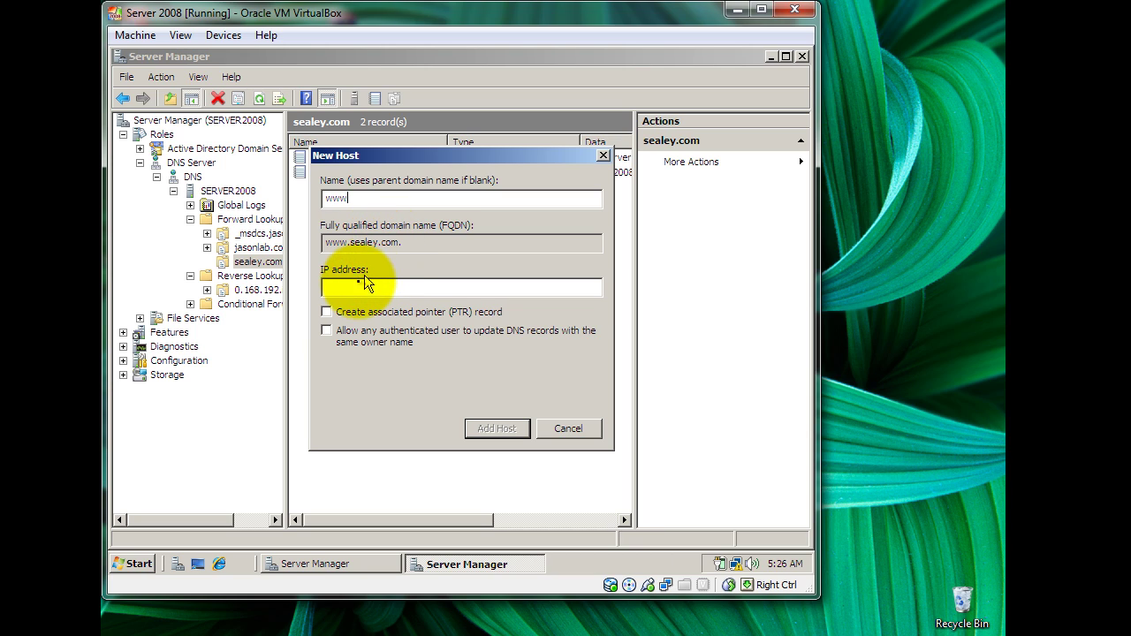
{"action": "left_click", "coordinate": [350, 288]}
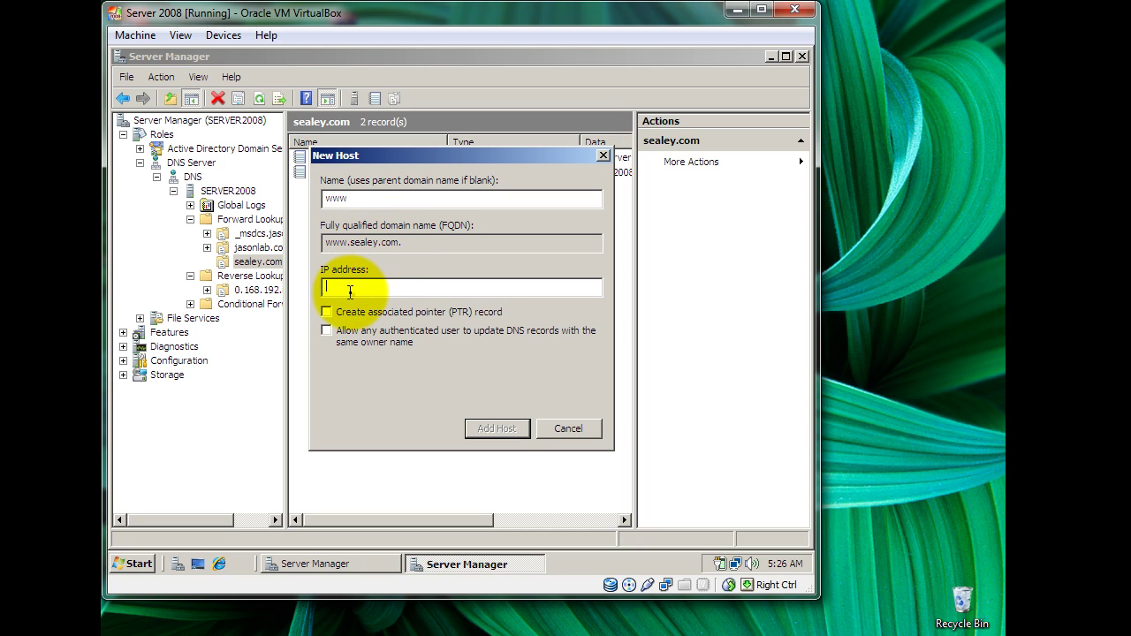
{"action": "type", "text": "192.168.0.1"}
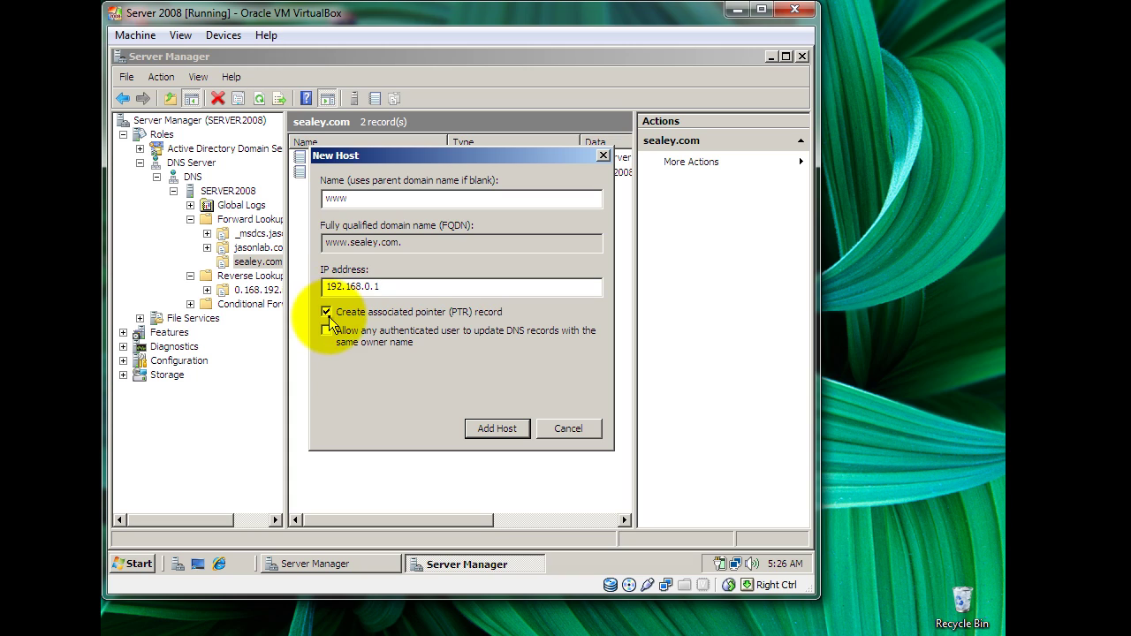
{"action": "left_click", "coordinate": [509, 429]}
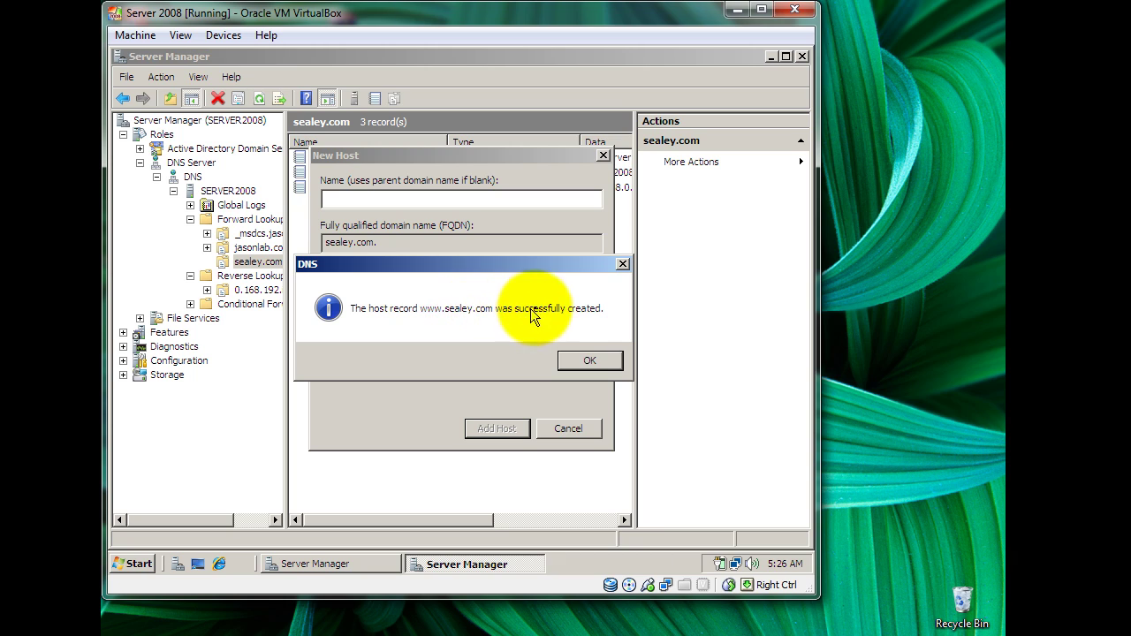
{"action": "left_click", "coordinate": [583, 361]}
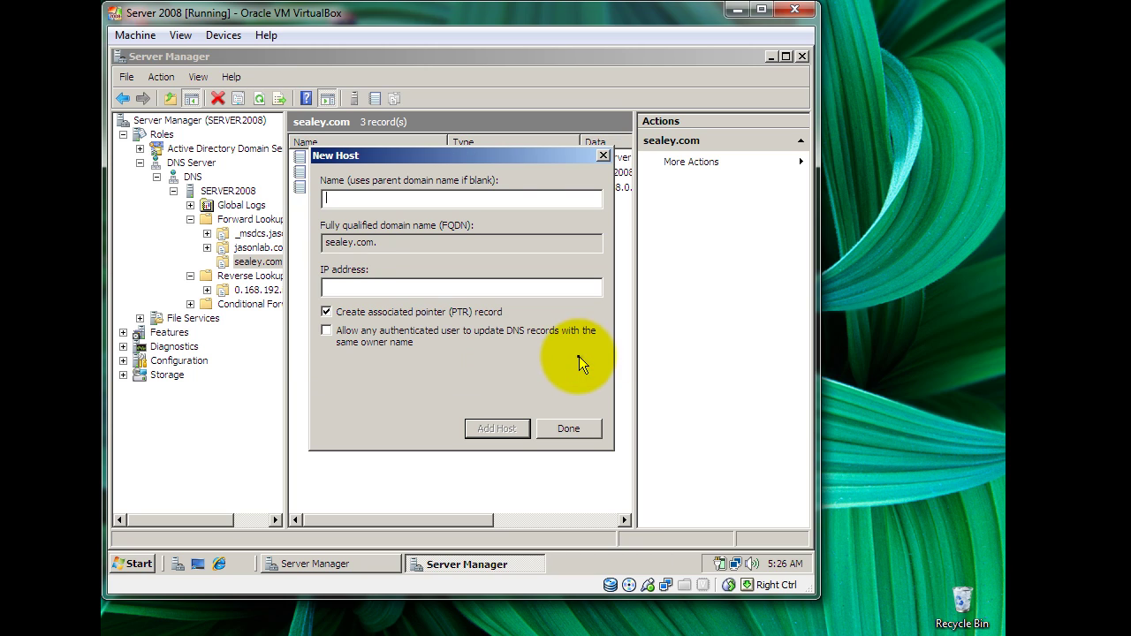
{"action": "left_click", "coordinate": [553, 429]}
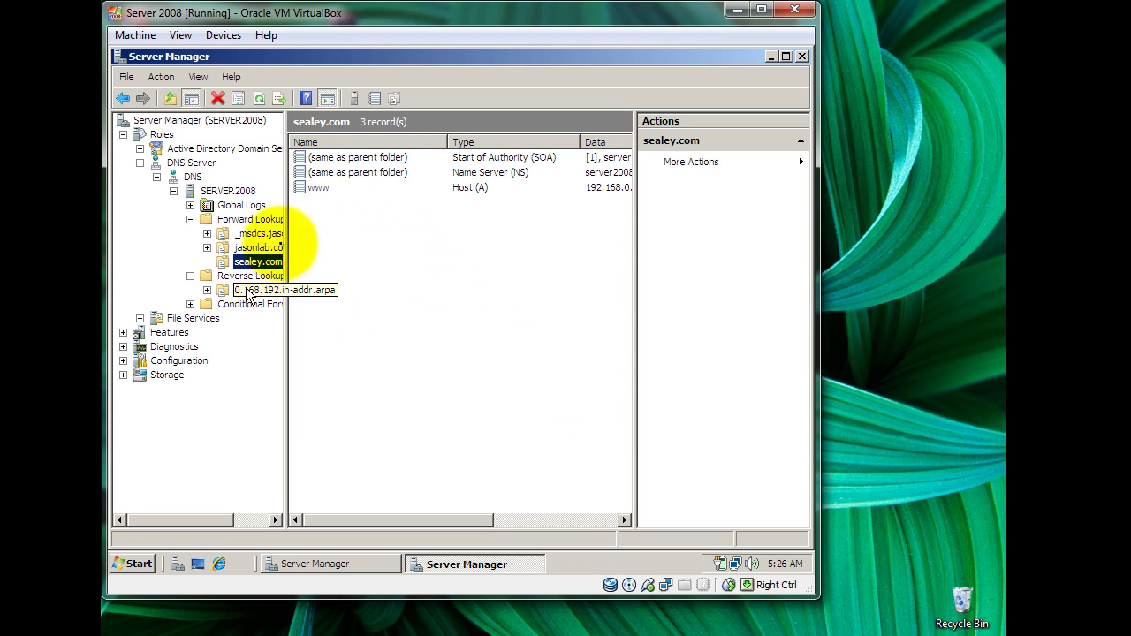
Review the www host record's properties and the pointer record in the 0.168.192.in-addr.arpa zone, widening the record list to read its data.
{"action": "right_click", "coordinate": [319, 189]}
{"action": "left_click", "coordinate": [348, 225]}
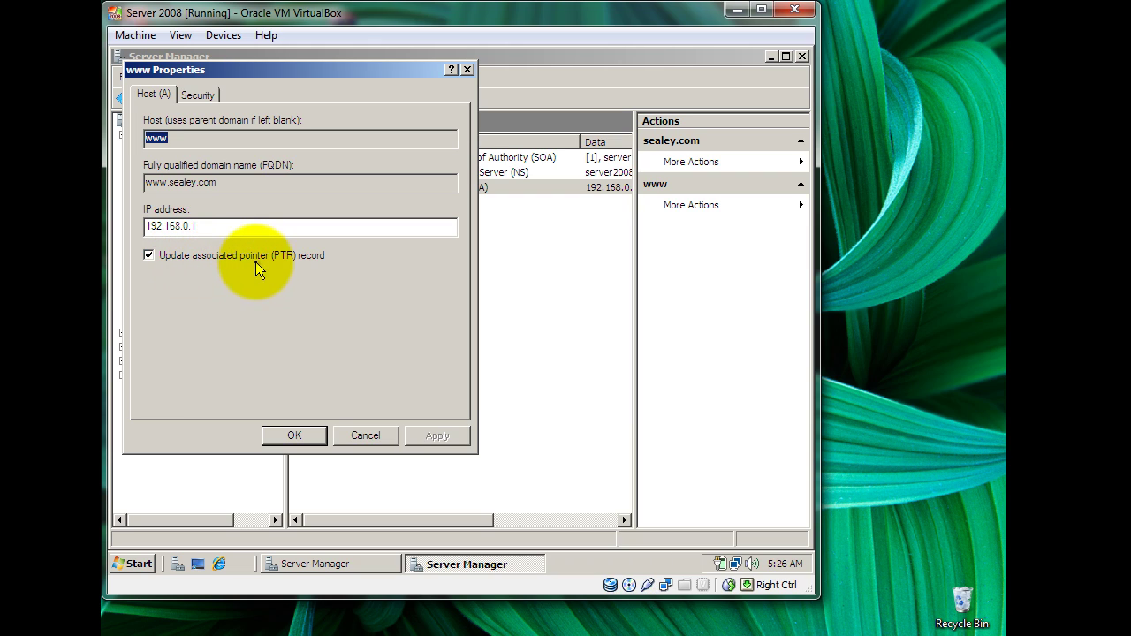
{"action": "left_click", "coordinate": [287, 438]}
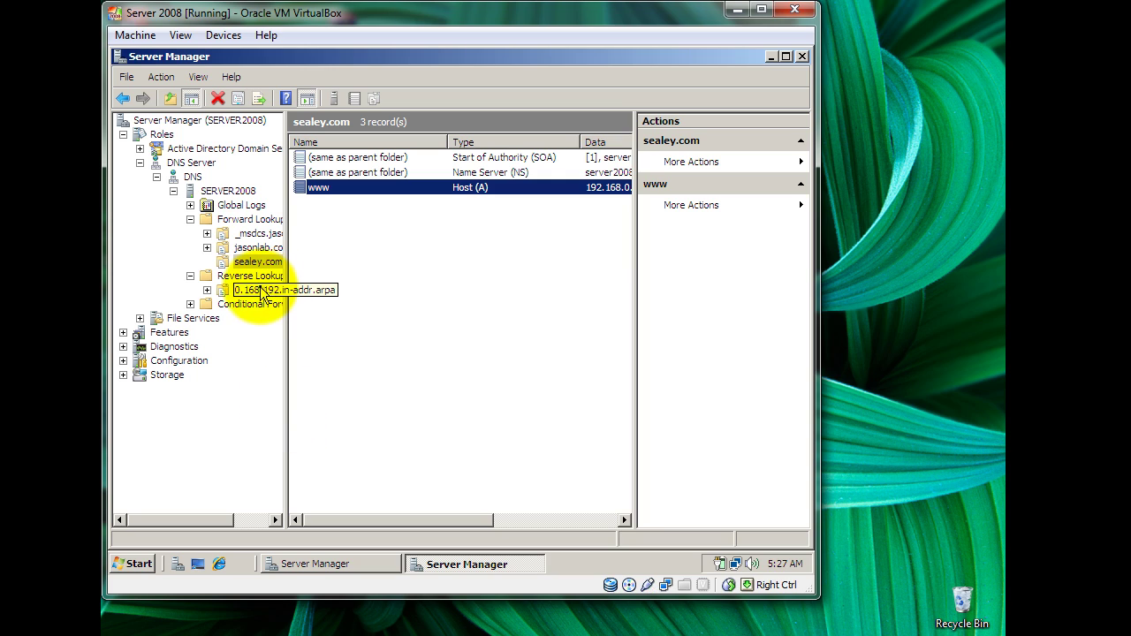
{"action": "left_click", "coordinate": [262, 291]}
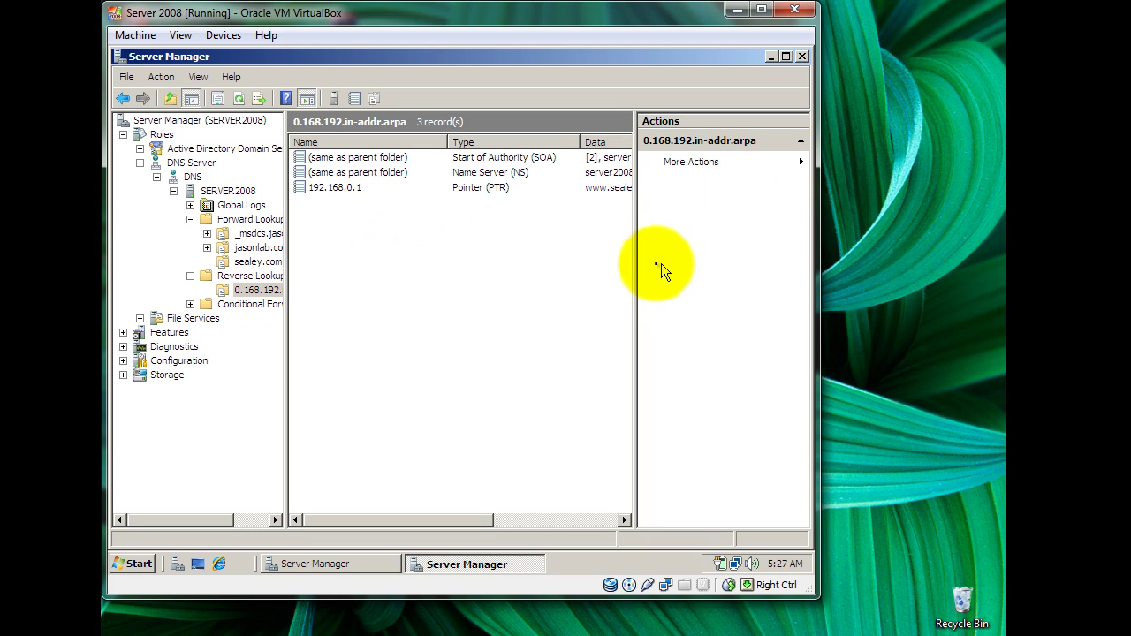
{"action": "left_click_drag", "start_coordinate": [637, 253], "coordinate": [694, 256]}
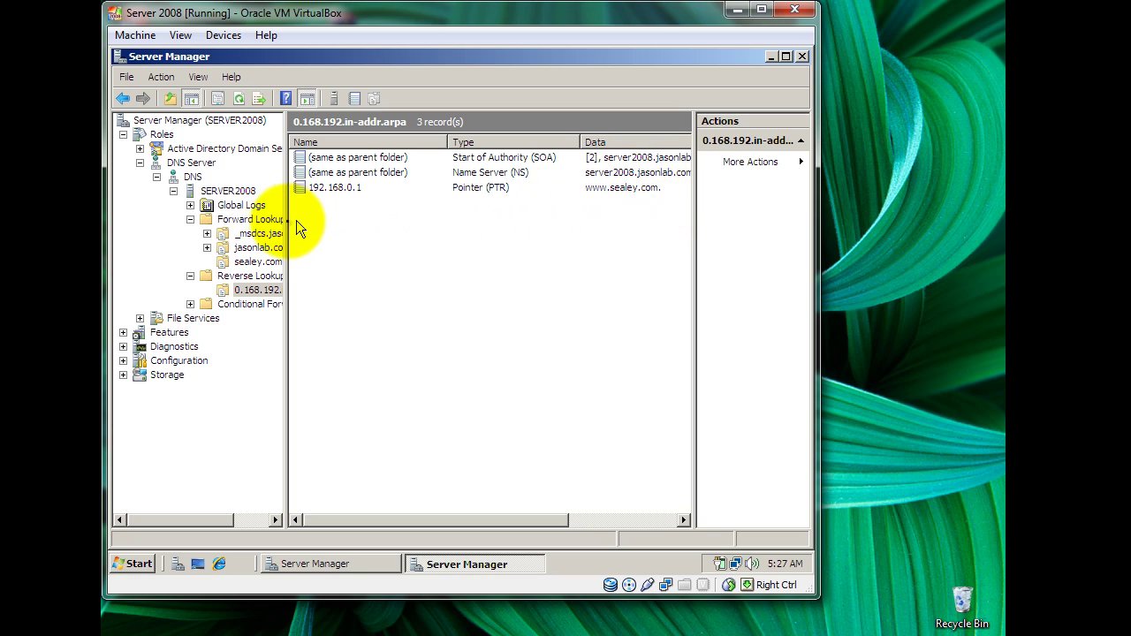
Launch nslookup for SERVER2008 and run a reverse lookup of 192.168.0.1.
{"action": "left_click", "coordinate": [232, 220]}
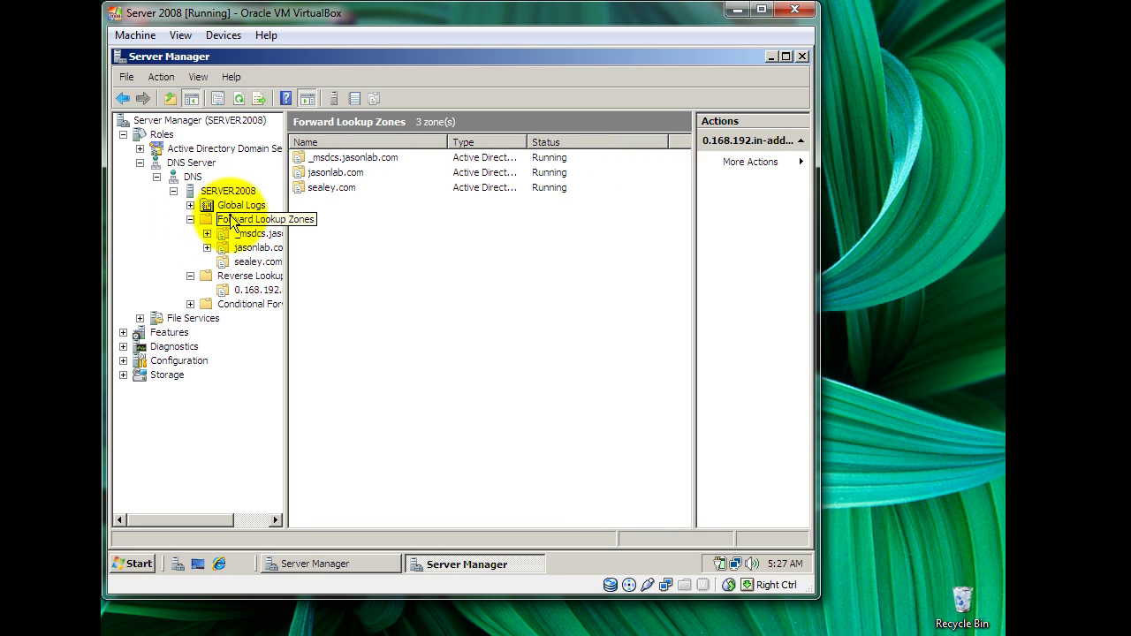
{"action": "right_click", "coordinate": [237, 263]}
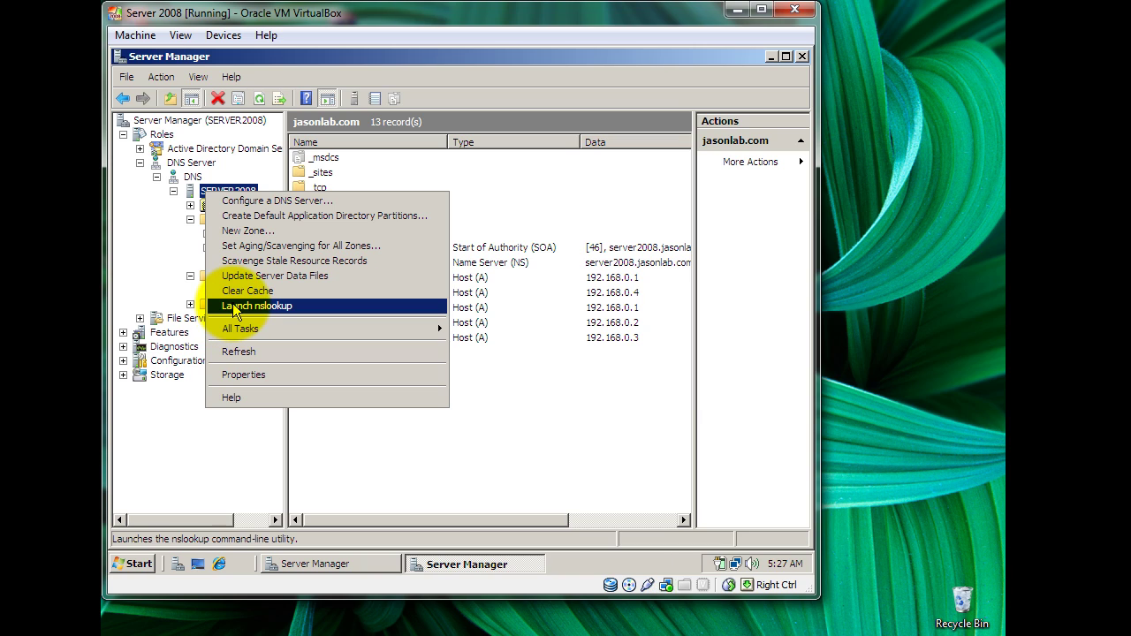
{"action": "left_click", "coordinate": [235, 307]}
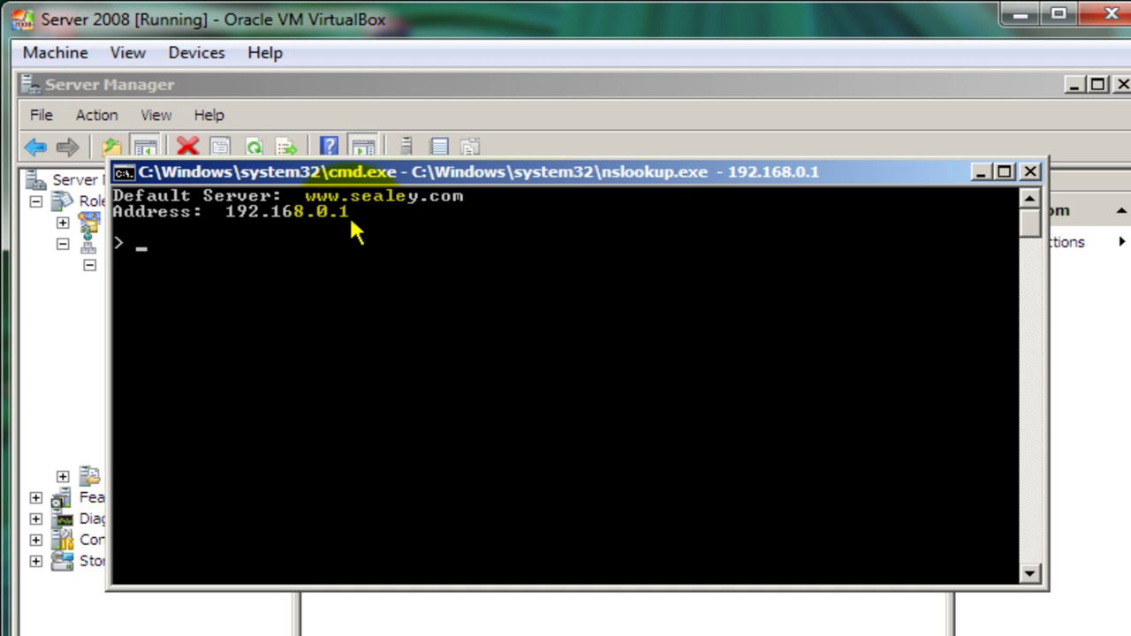
{"action": "type", "text": "192.1687"}
{"action": "key", "text": "BackSpace"}
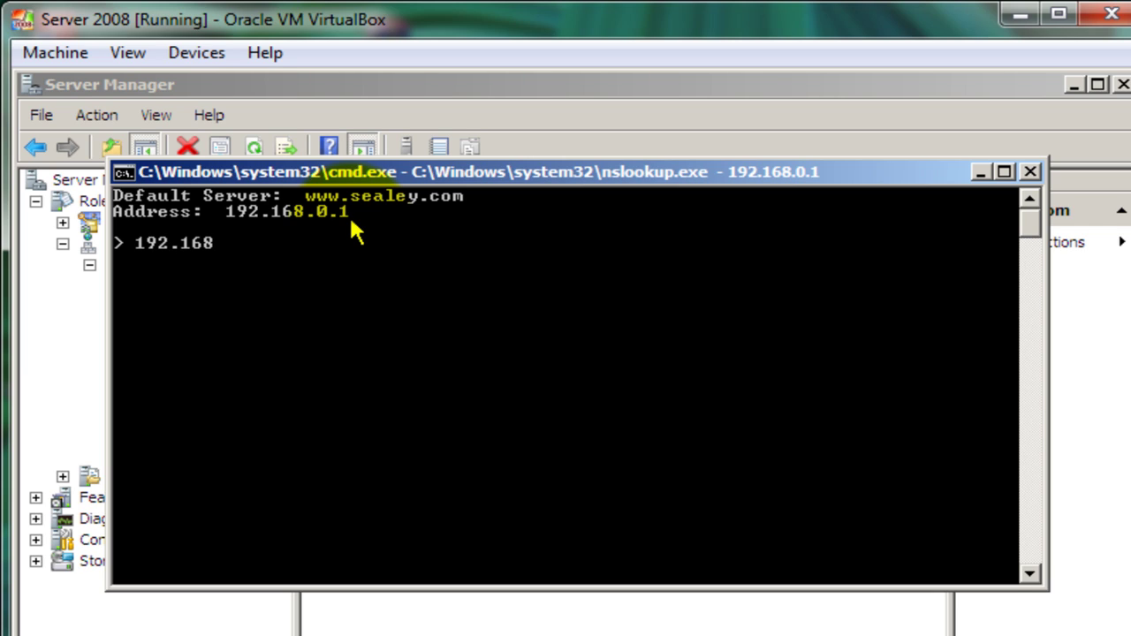
{"action": "type", "text": ".0.1"}
{"action": "key", "text": "Return"}
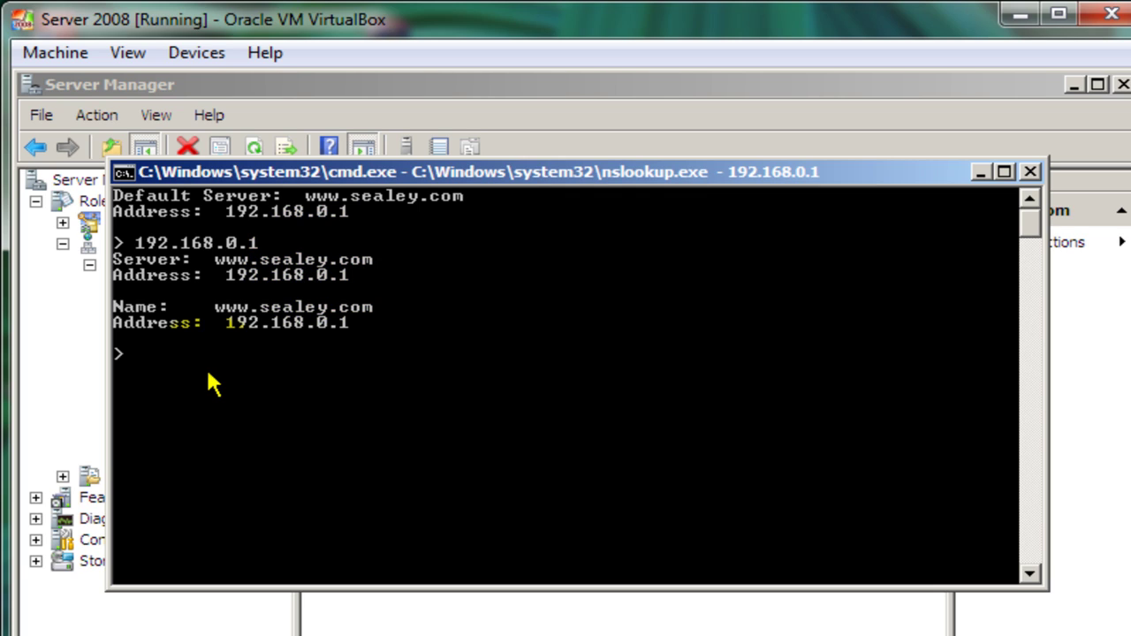
{"action": "type", "text": "www.sealey.com"}
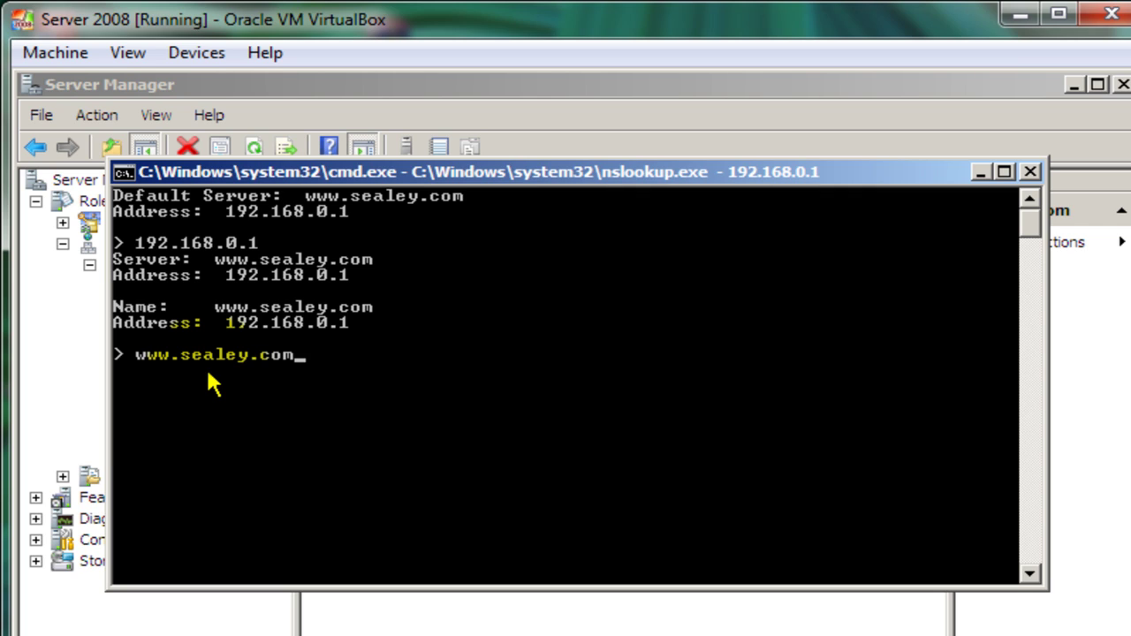
{"action": "key", "text": "Return"}
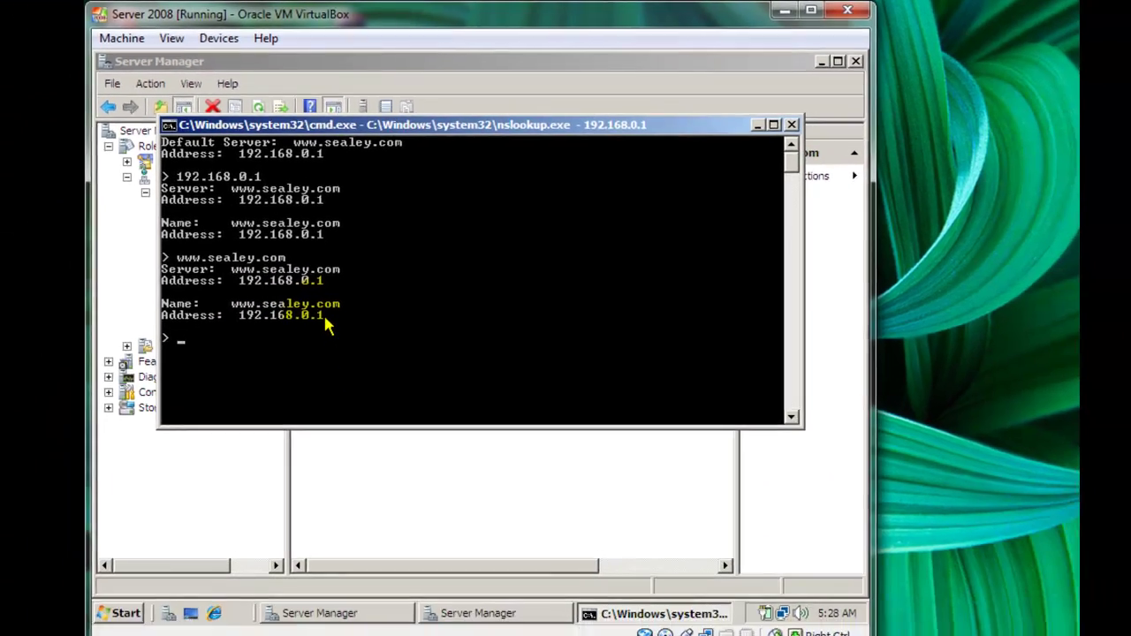
{"action": "type", "text": "exit"}
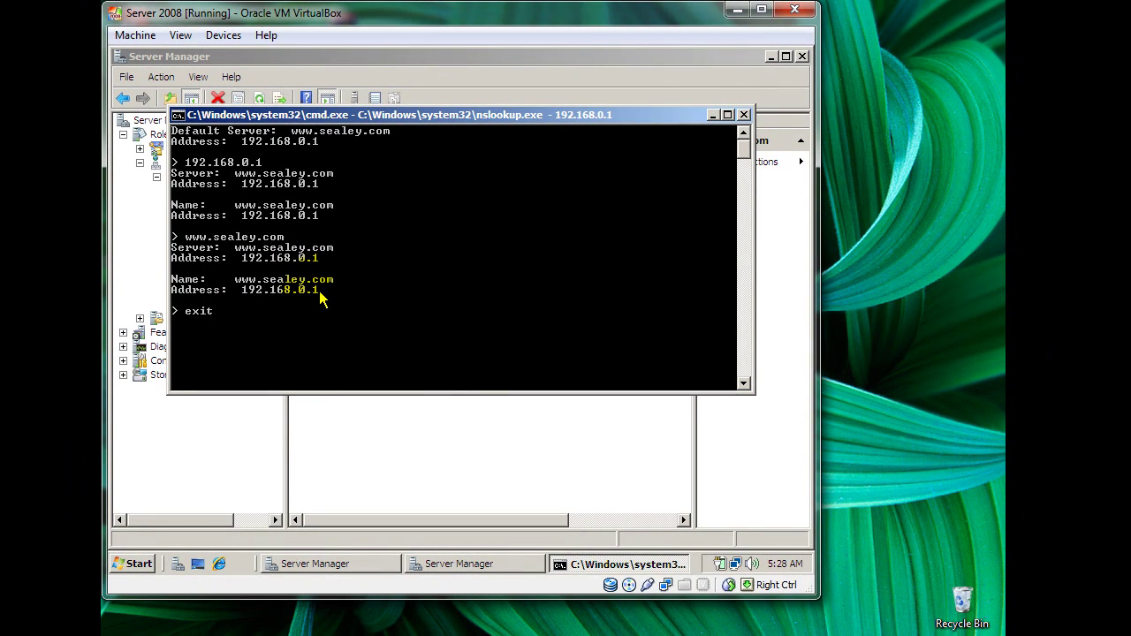
{"action": "key", "text": "Return"}
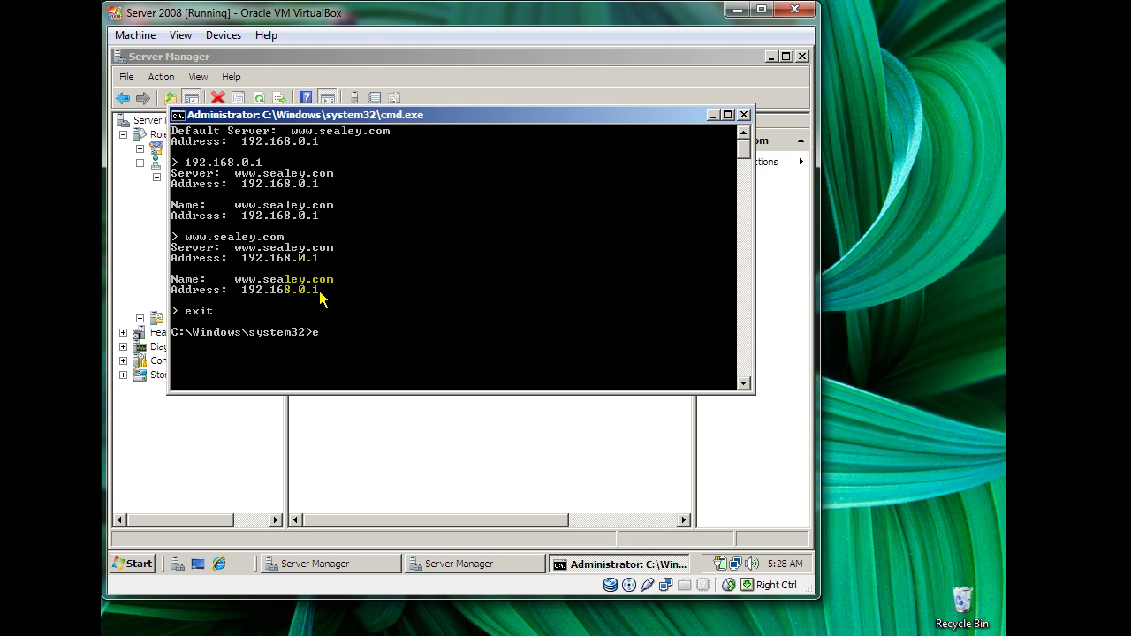
{"action": "type", "text": "exit"}
{"action": "key", "text": "Return"}
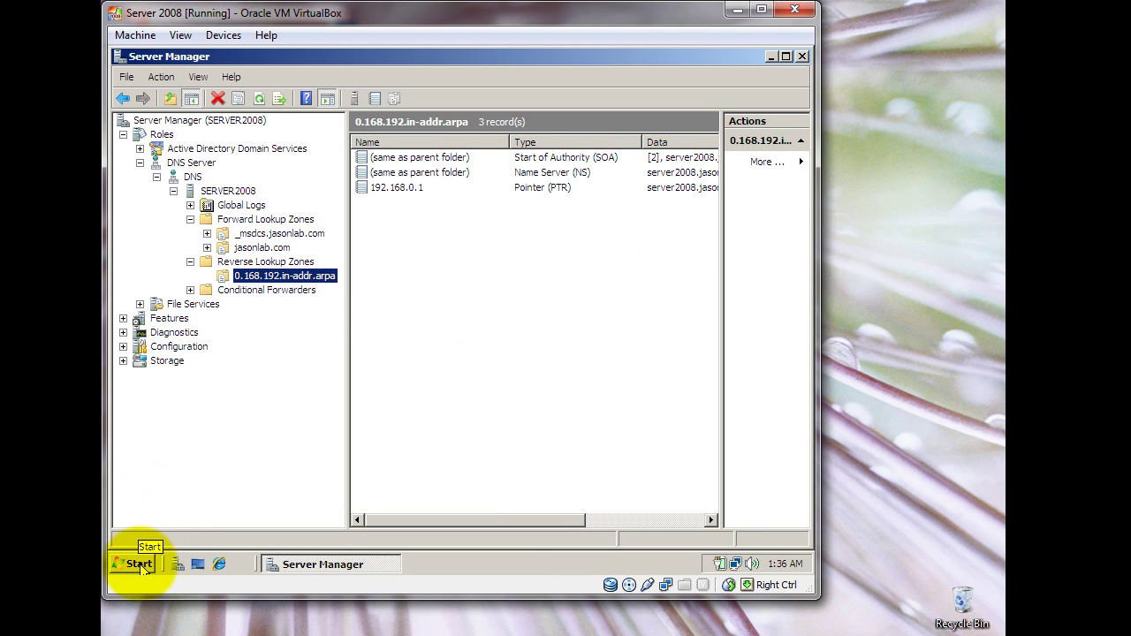
Close Server Manager and open the Remote settings from the computer's system properties.
{"action": "left_click", "coordinate": [803, 57]}
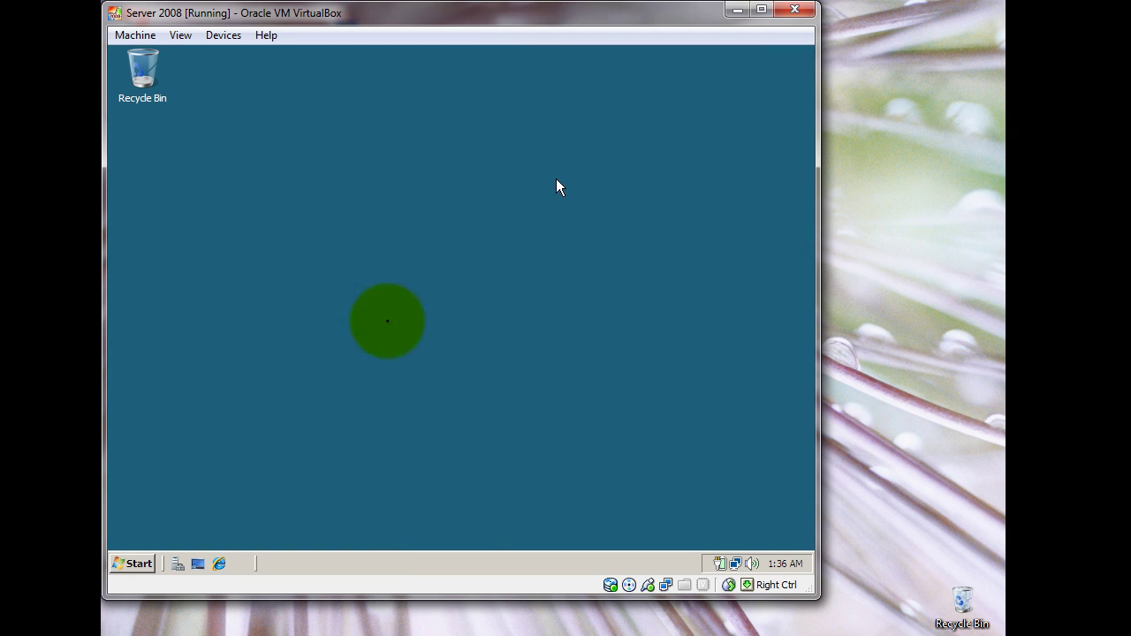
{"action": "left_click", "coordinate": [149, 563]}
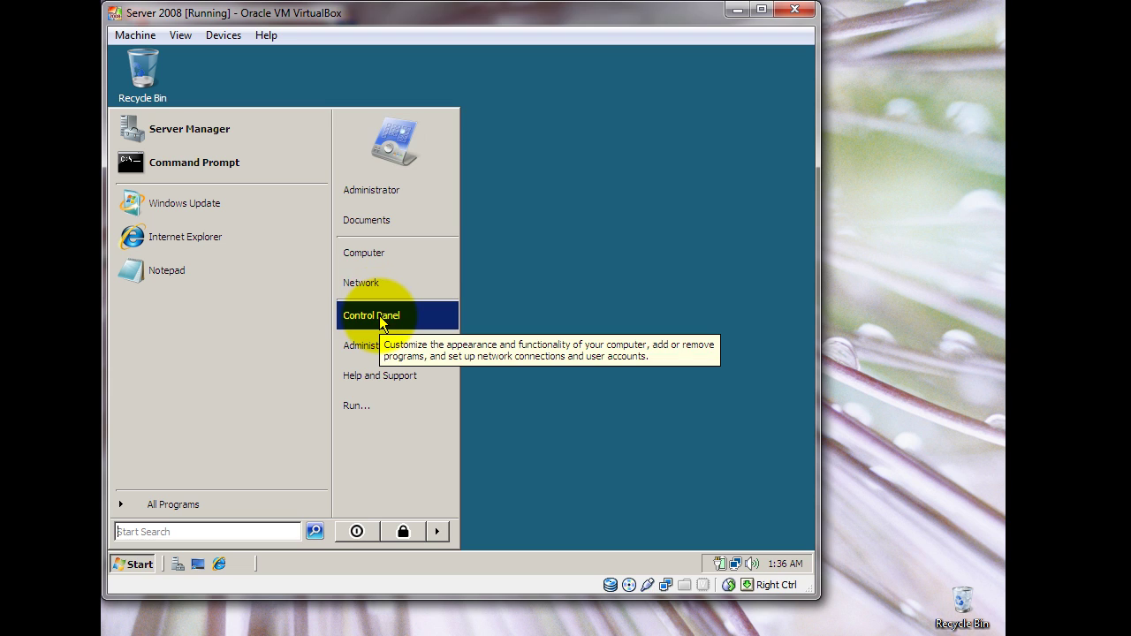
{"action": "right_click", "coordinate": [372, 262]}
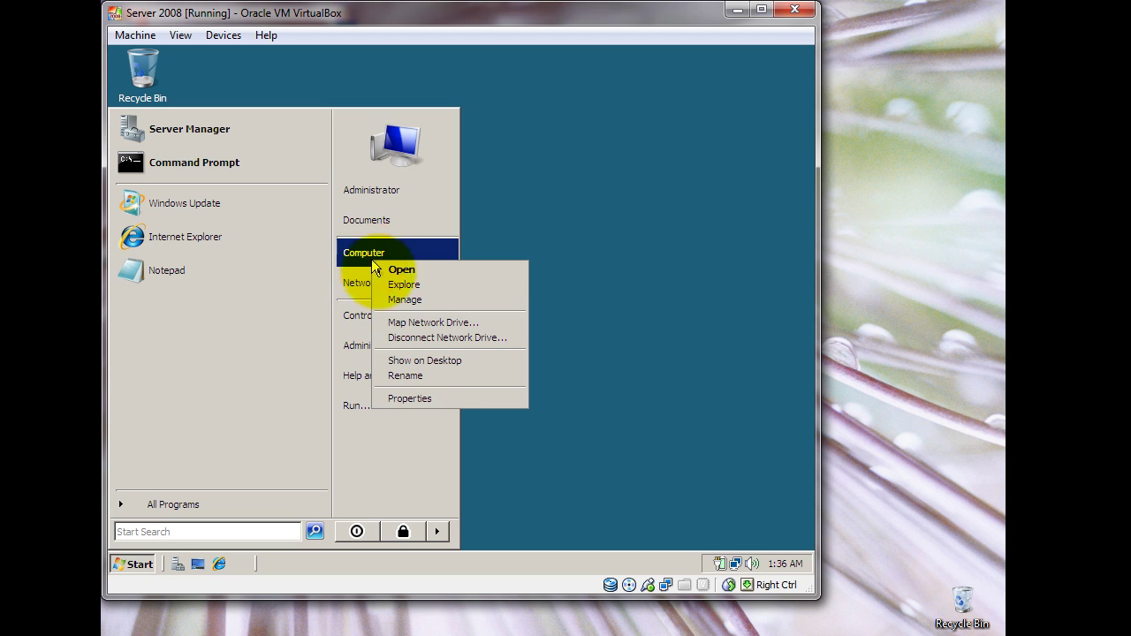
{"action": "left_click", "coordinate": [429, 398]}
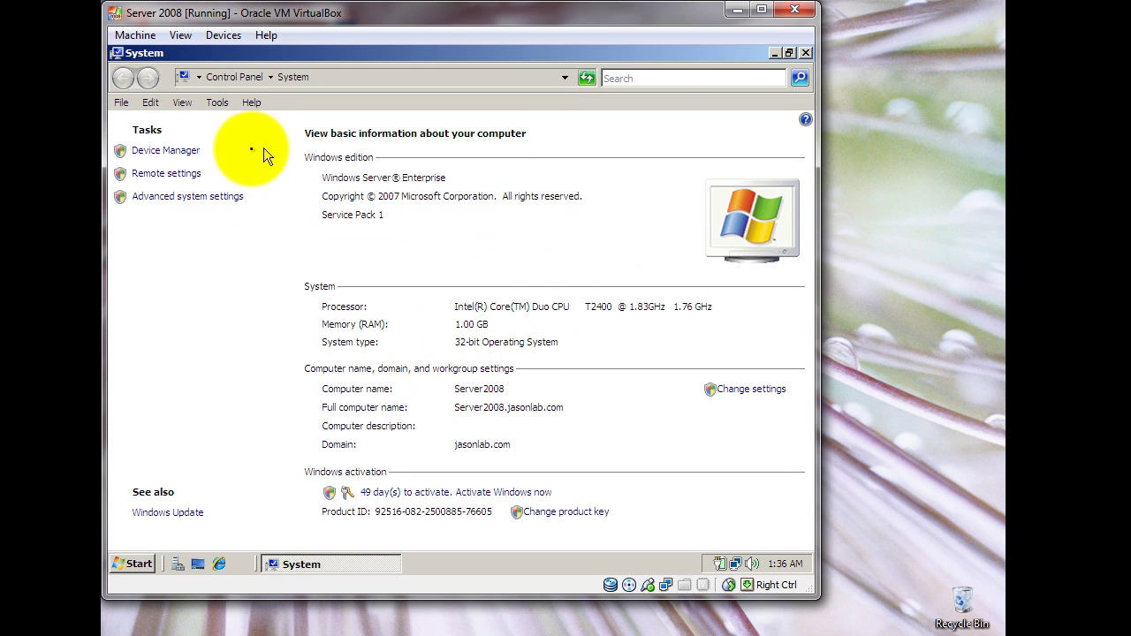
{"action": "left_click", "coordinate": [194, 177]}
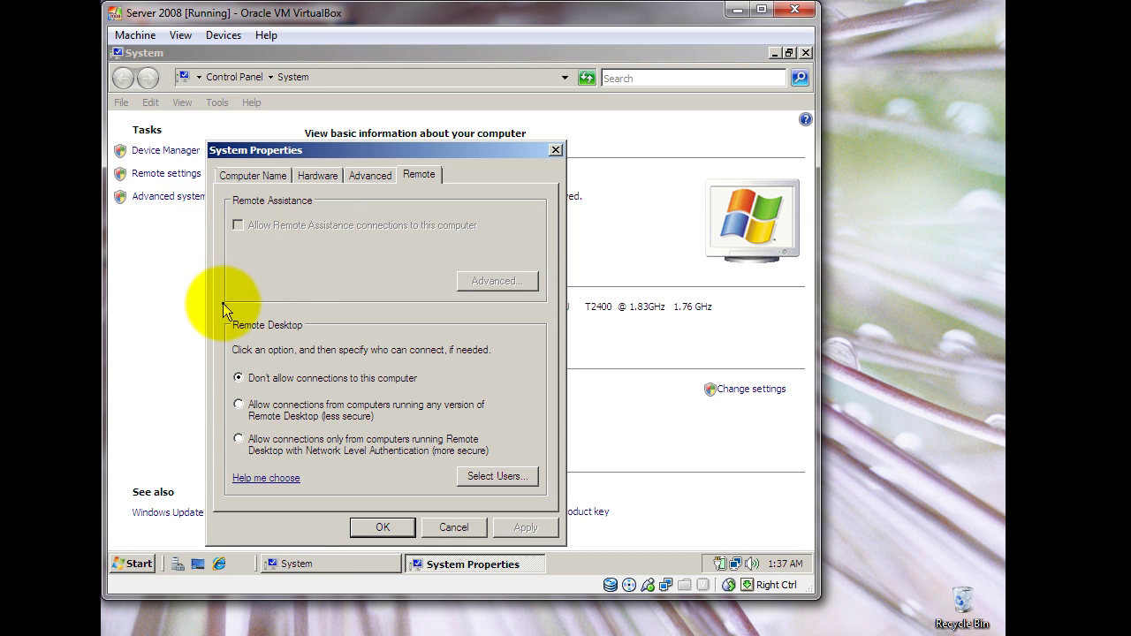
Allow Remote Desktop connections from computers running any version of Remote Desktop and acknowledge the firewall exception.
{"action": "left_click", "coordinate": [240, 405]}
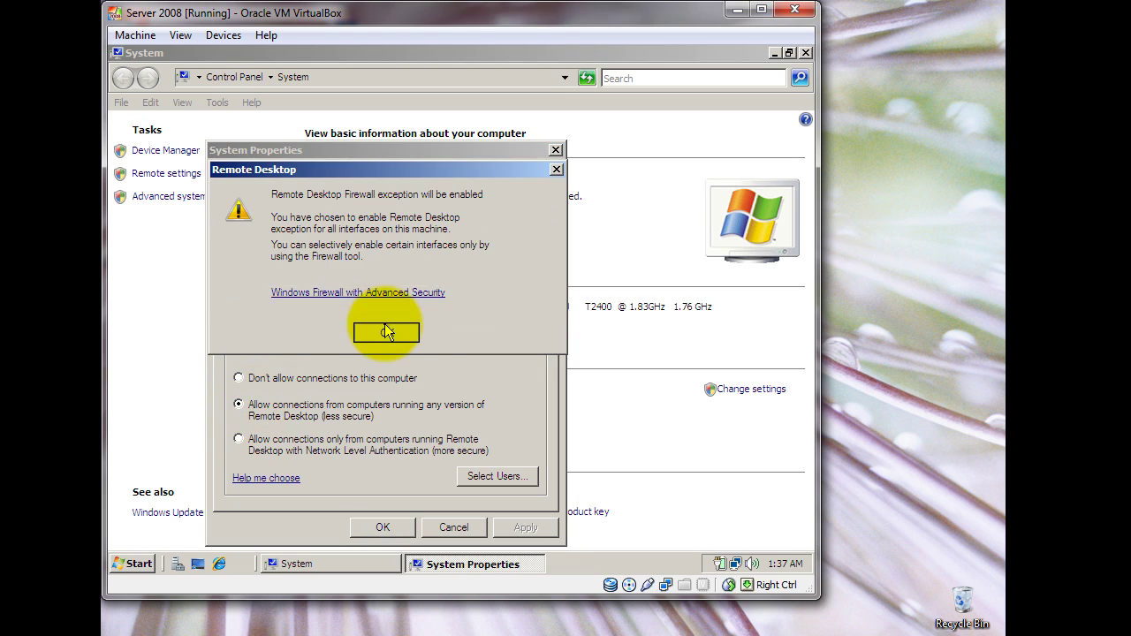
{"action": "left_click", "coordinate": [385, 329]}
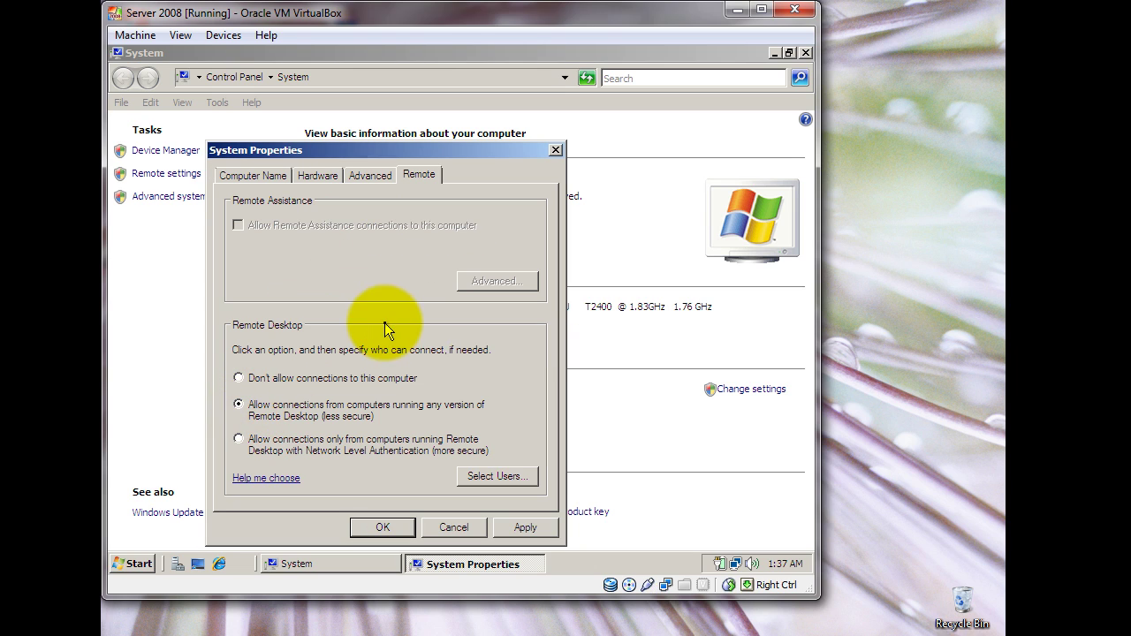
Find the Administrator account in jasonlab.com, add it to the Remote Desktop users, and save and close the system settings.
{"action": "left_click", "coordinate": [508, 482]}
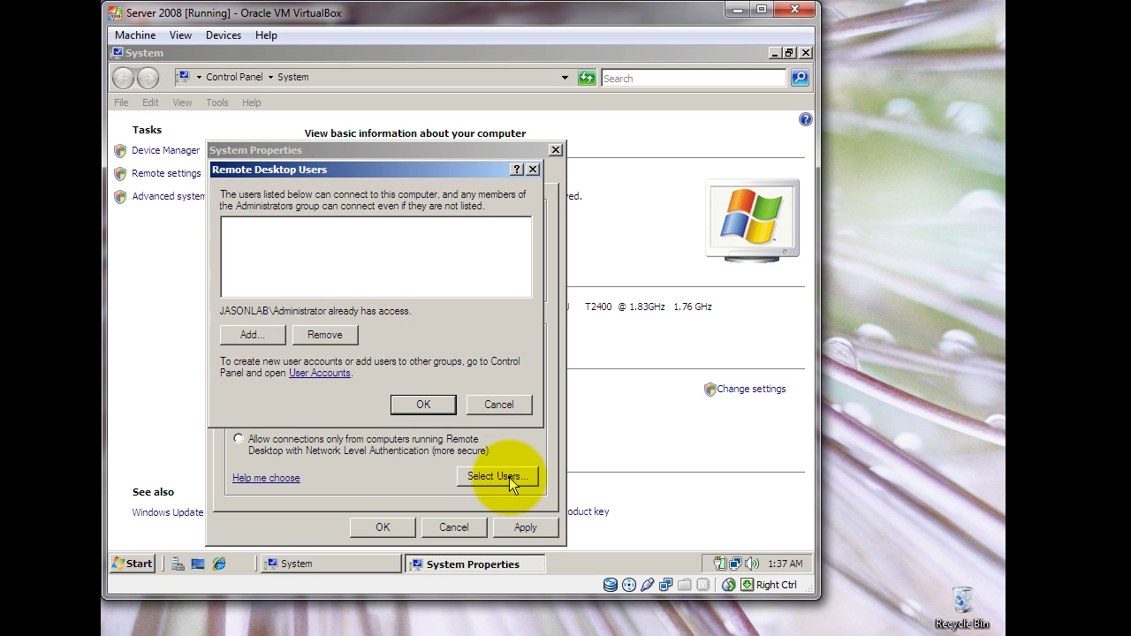
{"action": "left_click", "coordinate": [267, 341]}
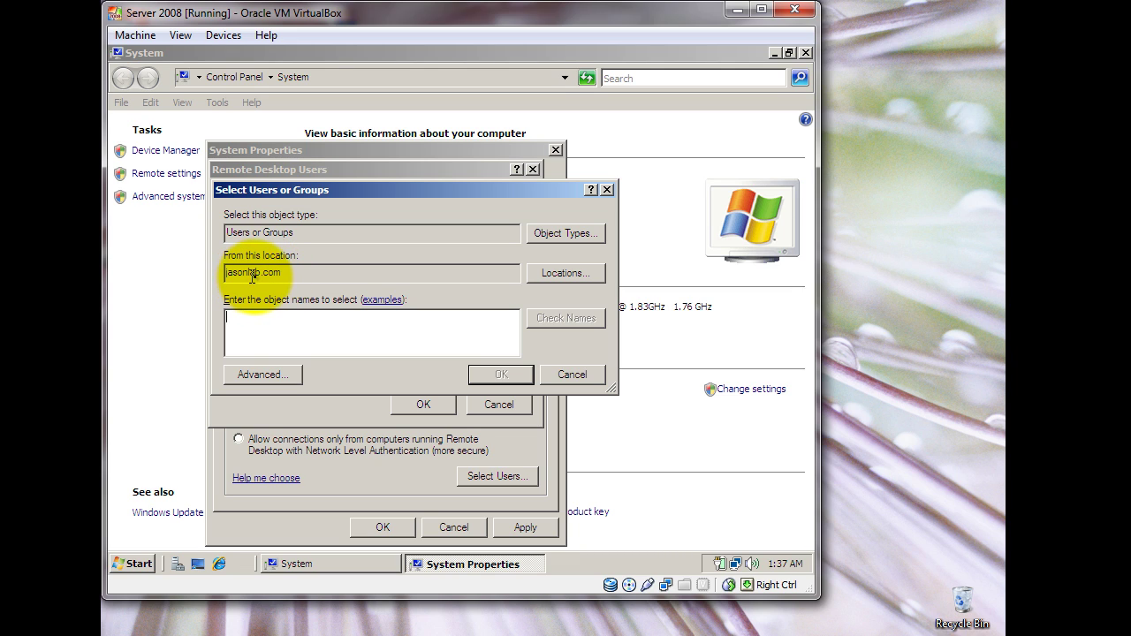
{"action": "left_click", "coordinate": [264, 375]}
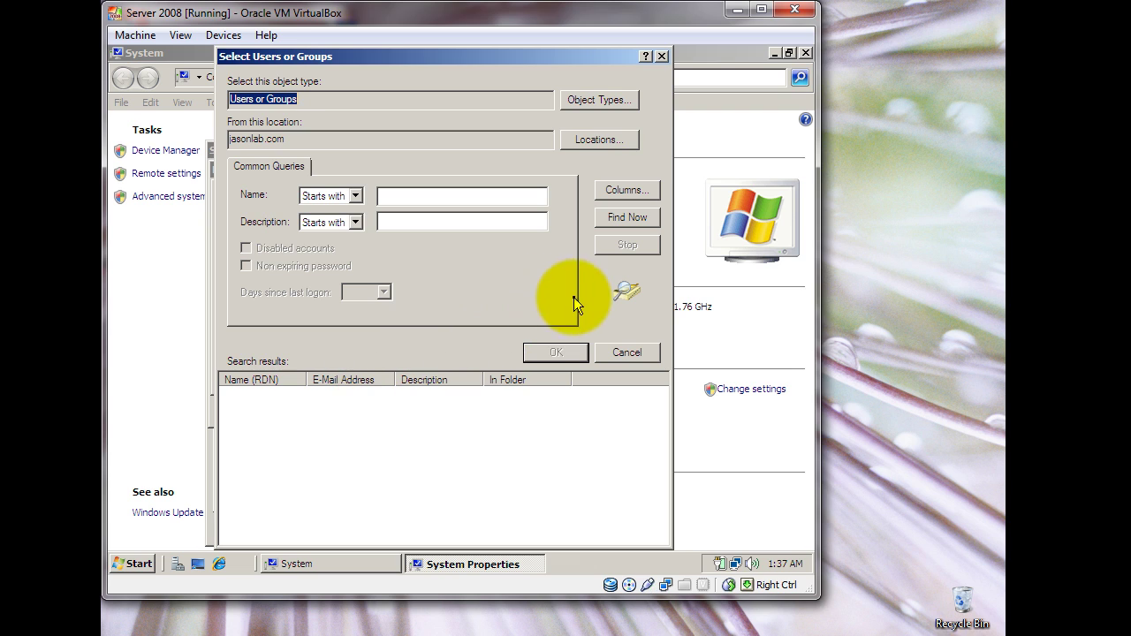
{"action": "left_click", "coordinate": [627, 217]}
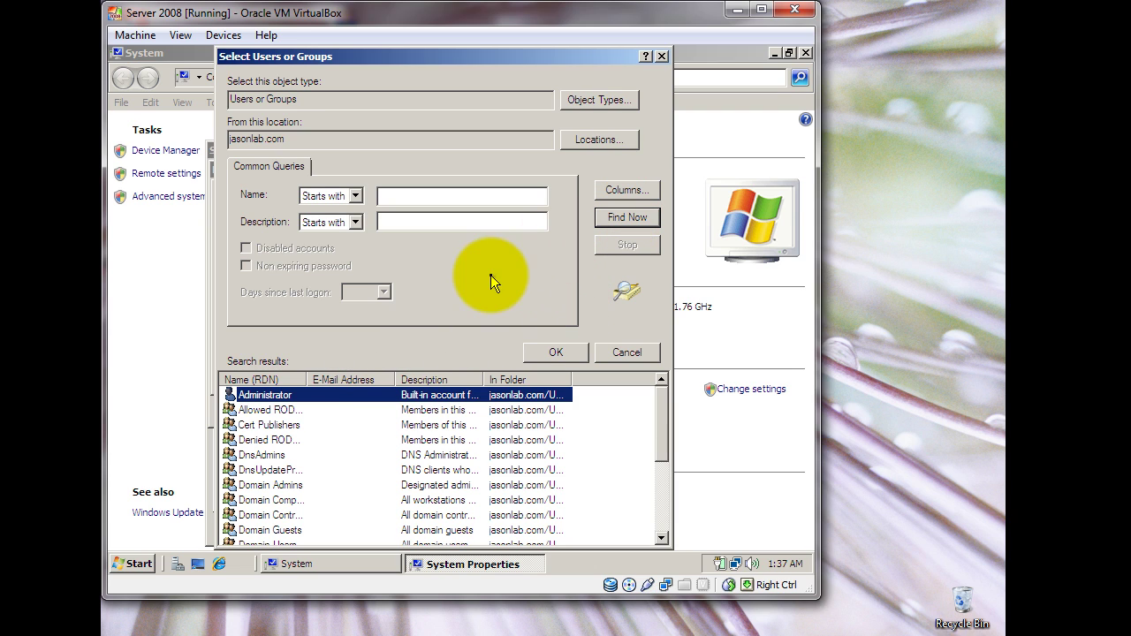
{"action": "mouse_move", "coordinate": [661, 400]}
{"action": "left_mouse_down"}
{"action": "mouse_move", "coordinate": [669, 492]}
{"action": "mouse_move", "coordinate": [662, 382]}
{"action": "left_mouse_up"}
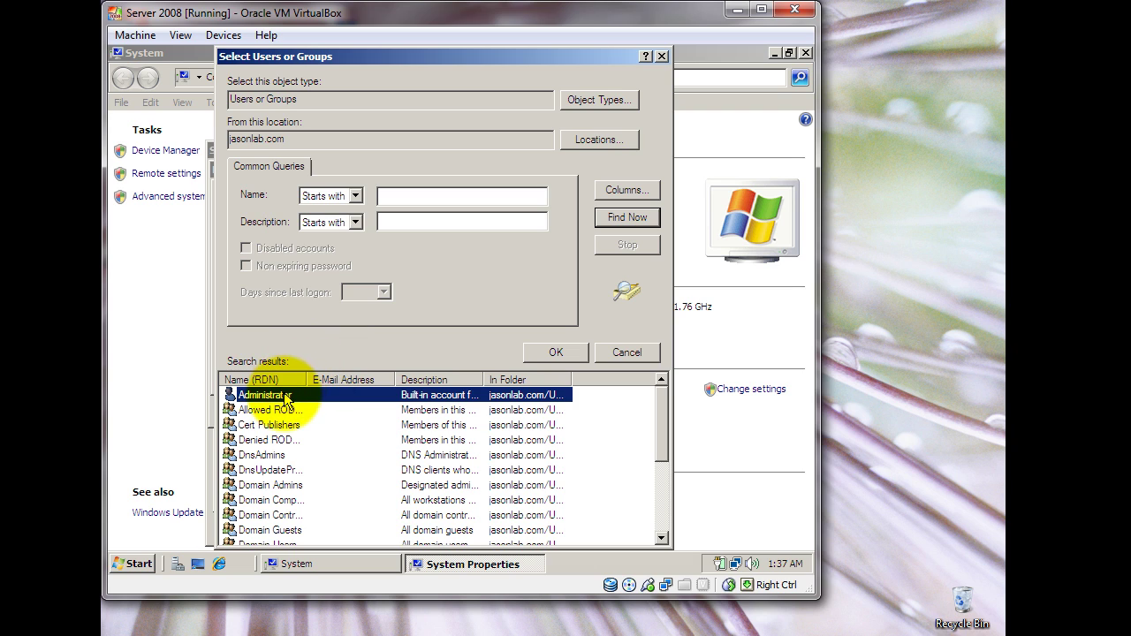
{"action": "left_click", "coordinate": [559, 350]}
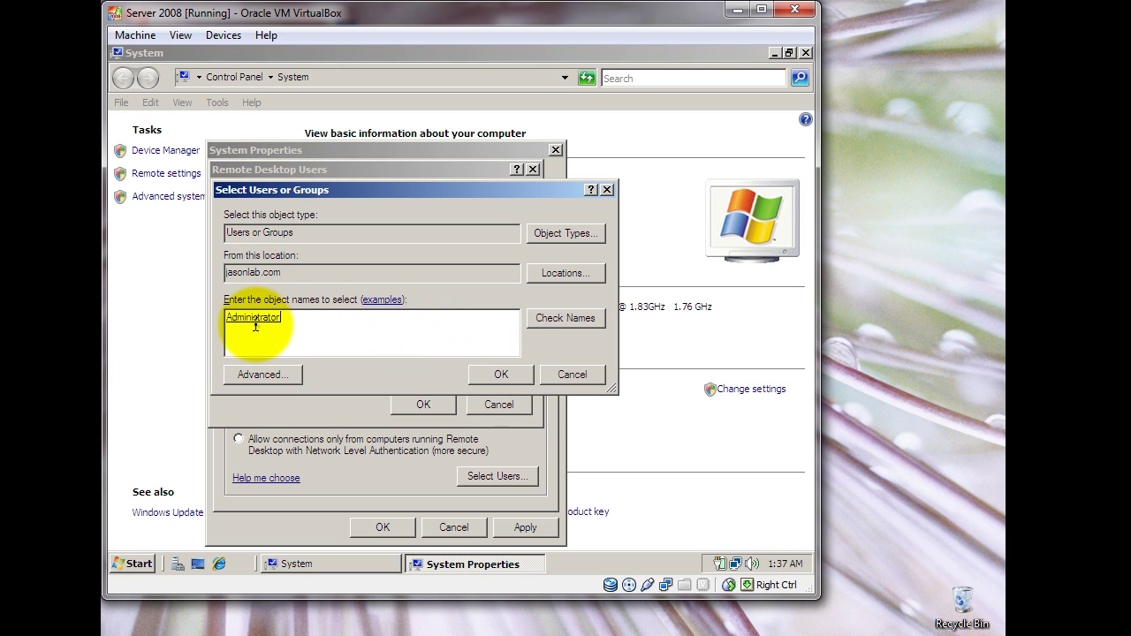
{"action": "left_click", "coordinate": [501, 374]}
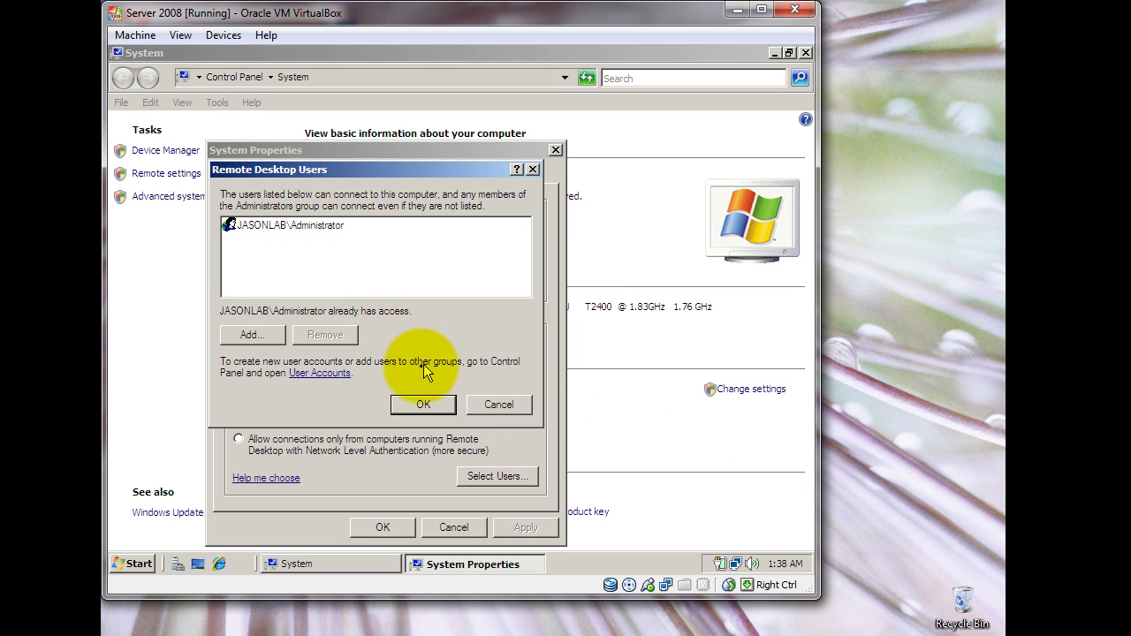
{"action": "left_click", "coordinate": [423, 404]}
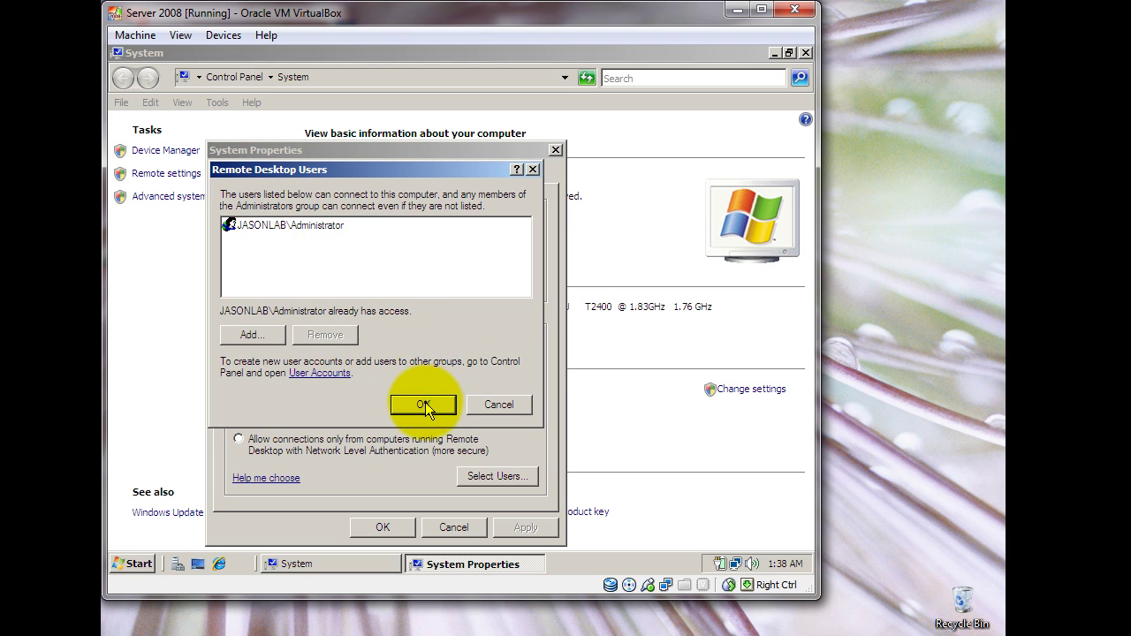
{"action": "left_click", "coordinate": [405, 526]}
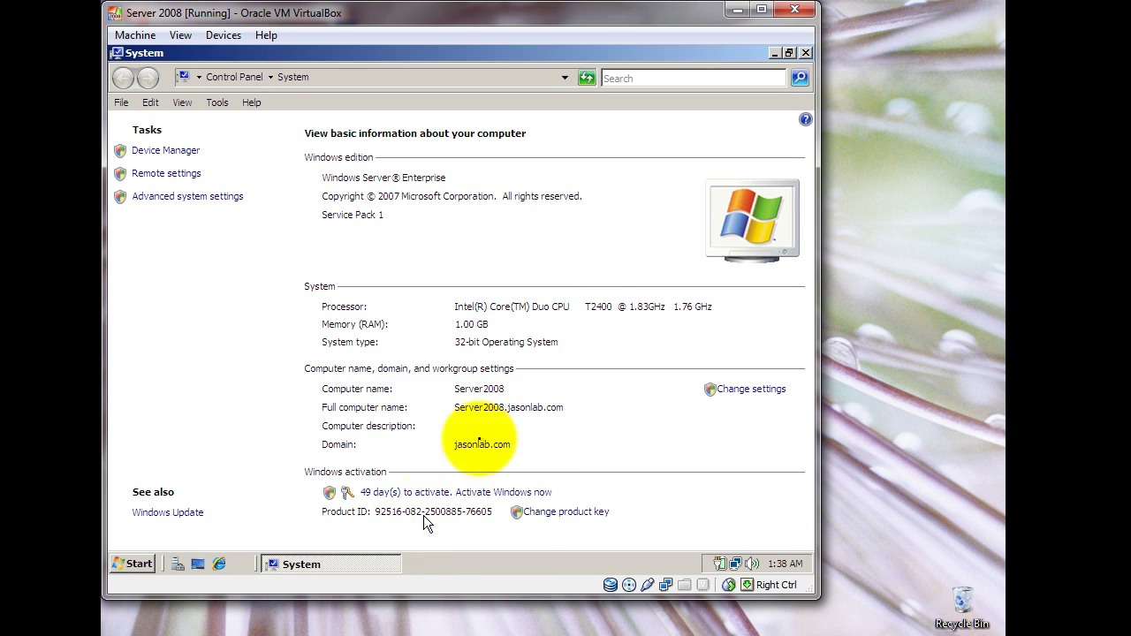
{"action": "left_click", "coordinate": [804, 53]}
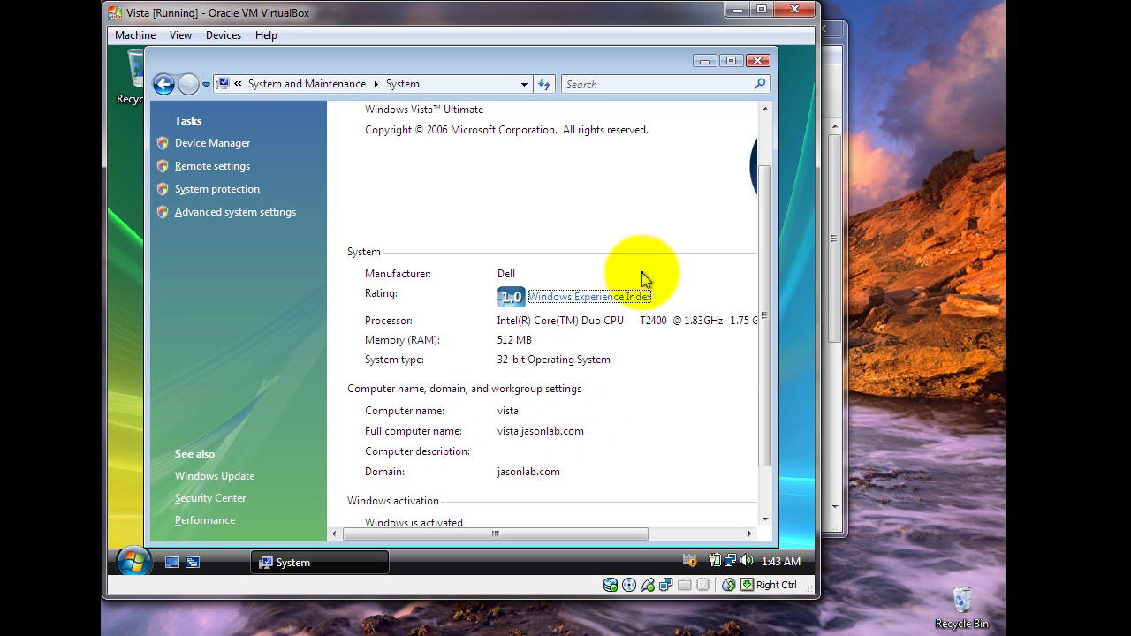
On the Vista machine, close the System window and start a Remote Desktop connection to 192.168.0.1.
{"action": "left_click", "coordinate": [758, 61]}
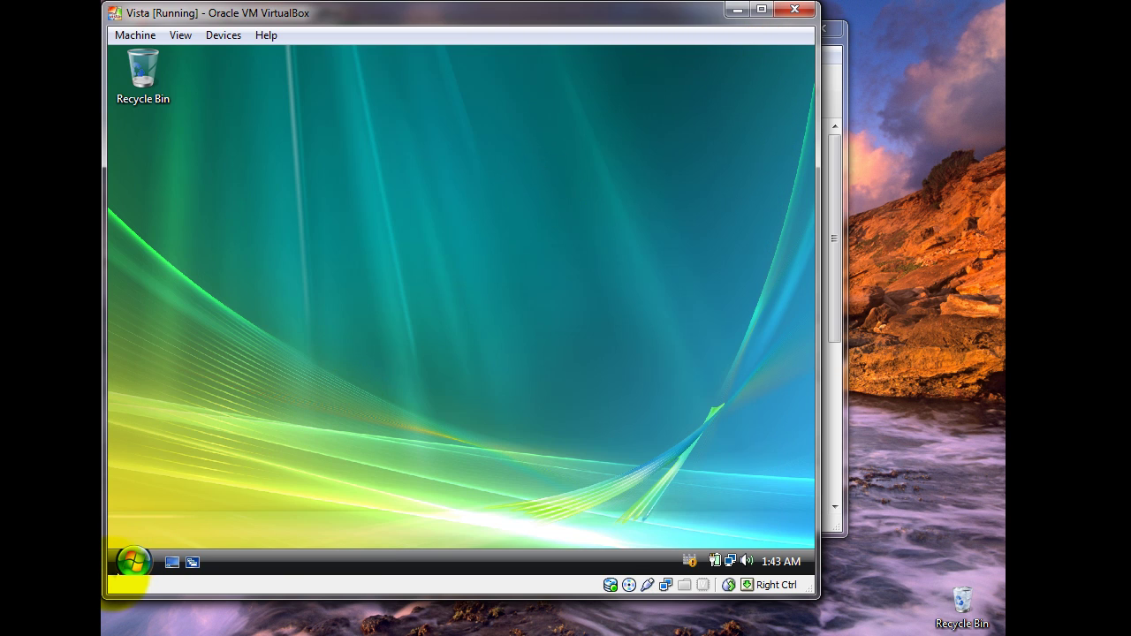
{"action": "left_click", "coordinate": [130, 560]}
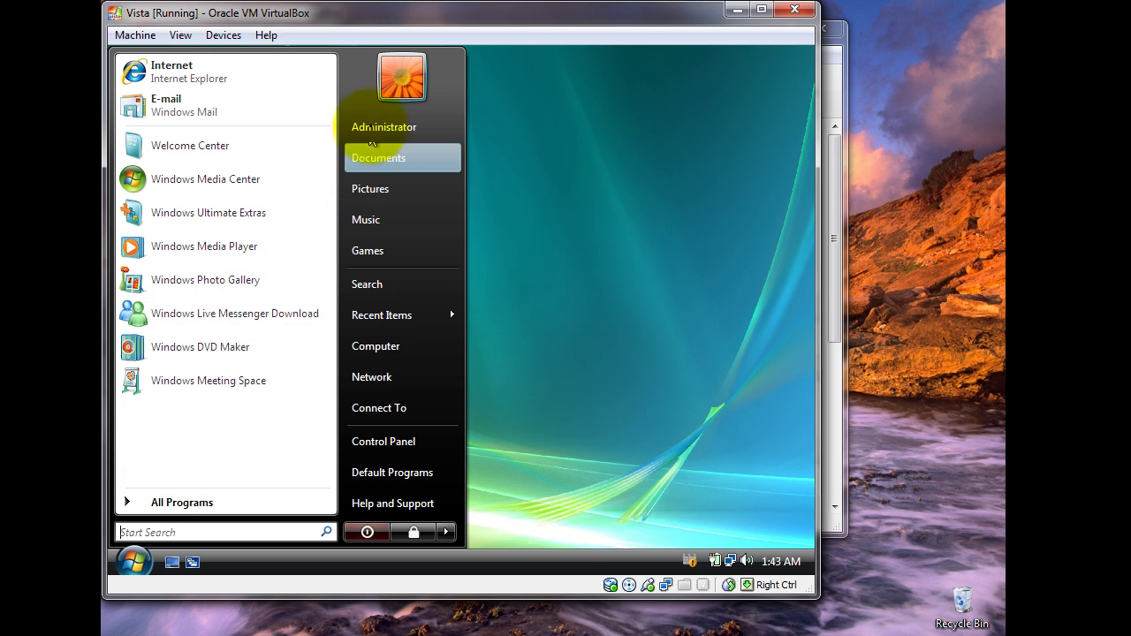
{"action": "left_click", "coordinate": [495, 82]}
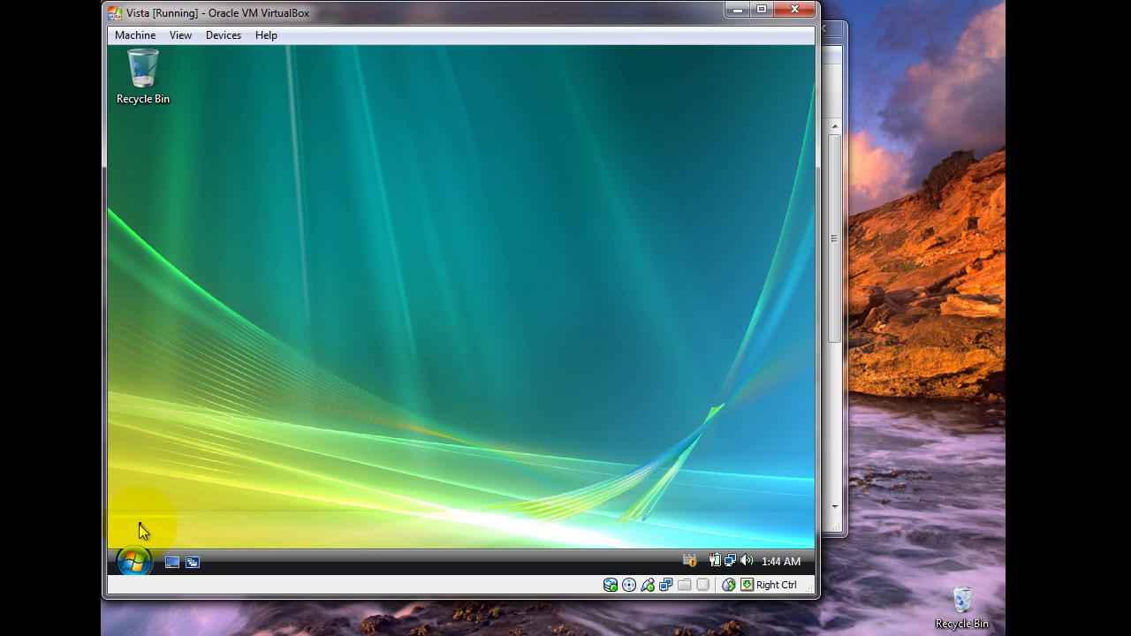
{"action": "left_click", "coordinate": [135, 560]}
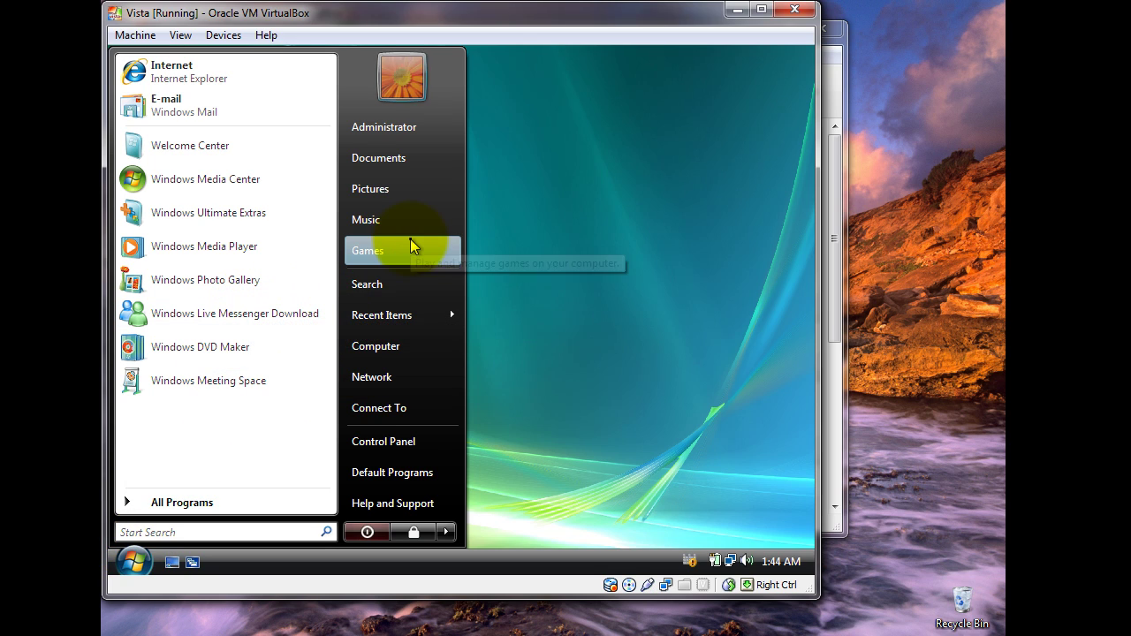
{"action": "mouse_move", "coordinate": [362, 319]}
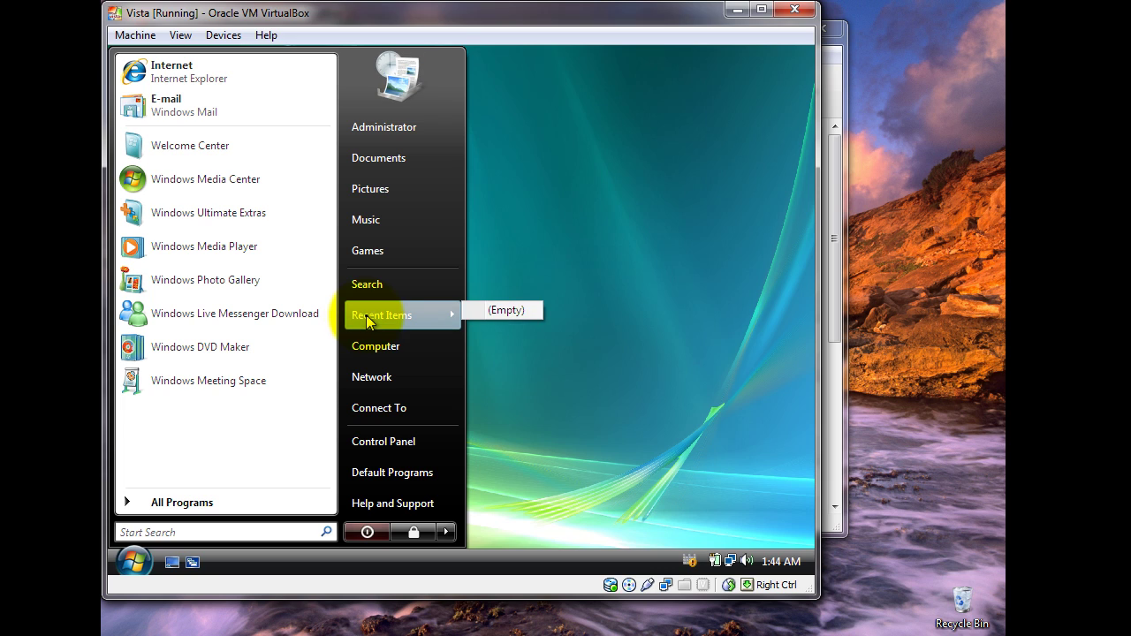
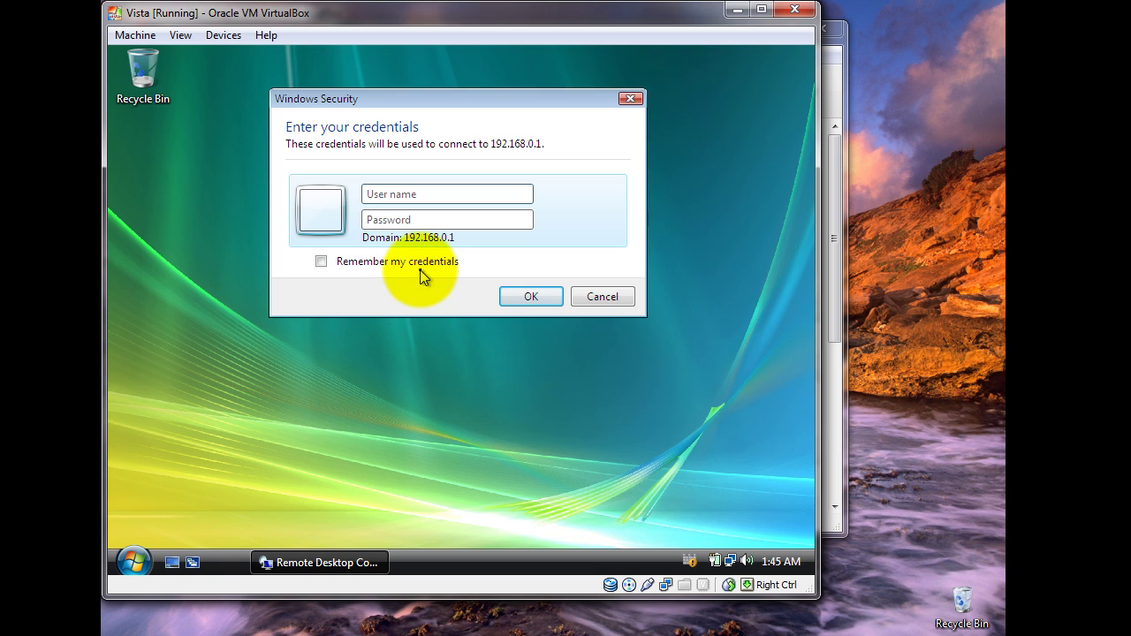
Sign in to 192.168.0.1 with the user name administrator and the account password.
{"action": "type", "text": "administrator"}
{"action": "key", "text": "Tab"}
{"action": "type", "text": "password"}
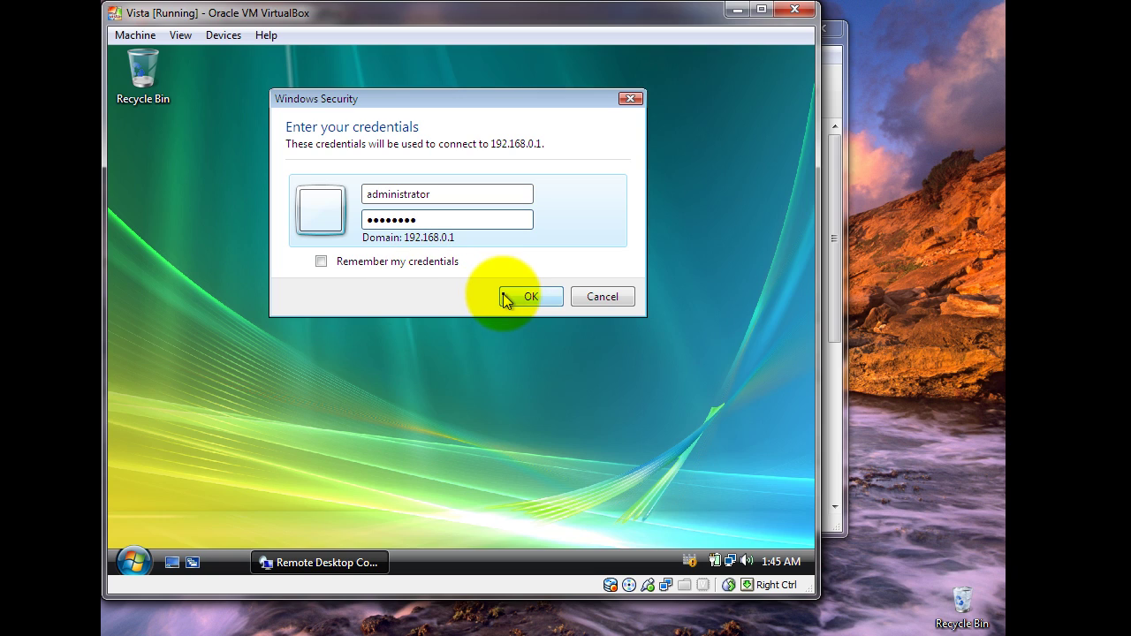
{"action": "left_click", "coordinate": [503, 293]}
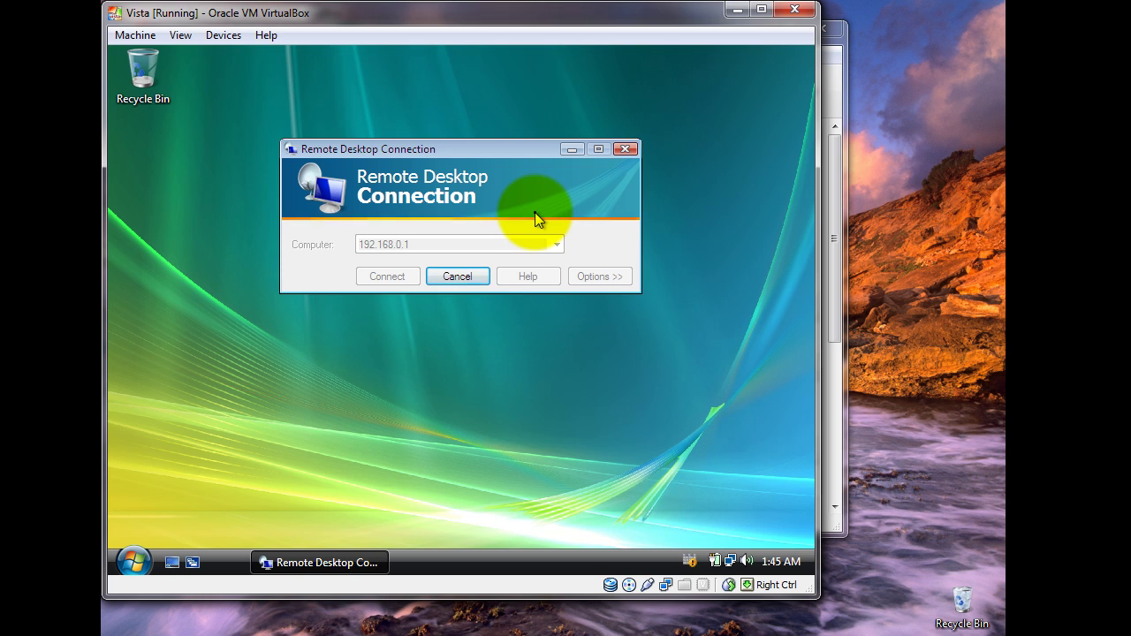
Minimize the VirtualBox Manager and move the Vista virtual machine window aside to uncover the Server 2008 window.
{"action": "left_click", "coordinate": [833, 66]}
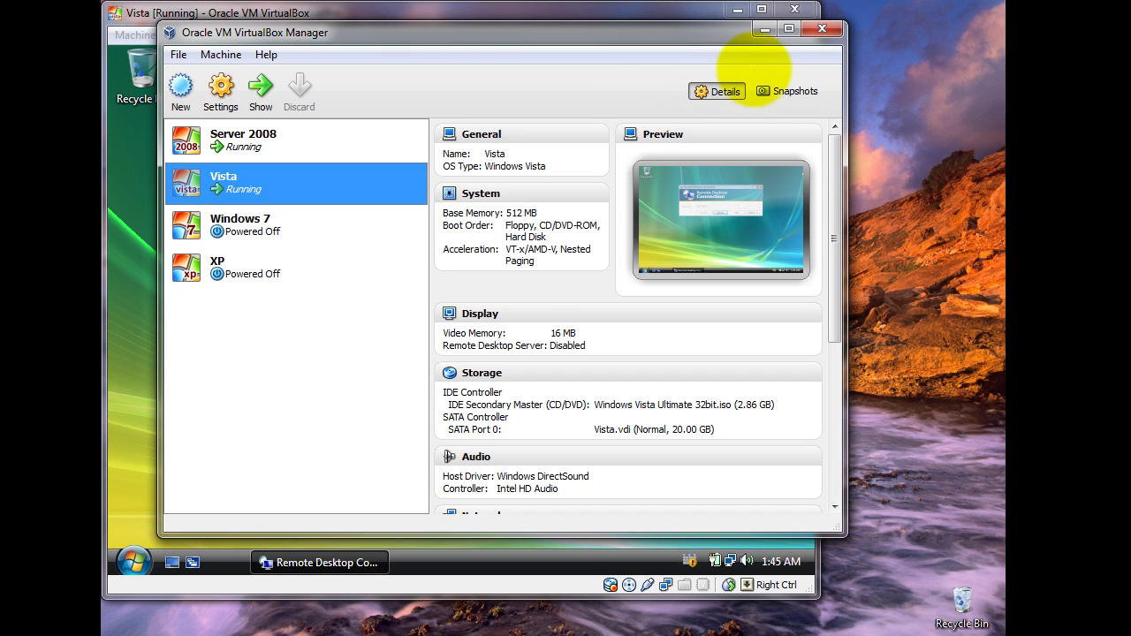
{"action": "left_click", "coordinate": [765, 29]}
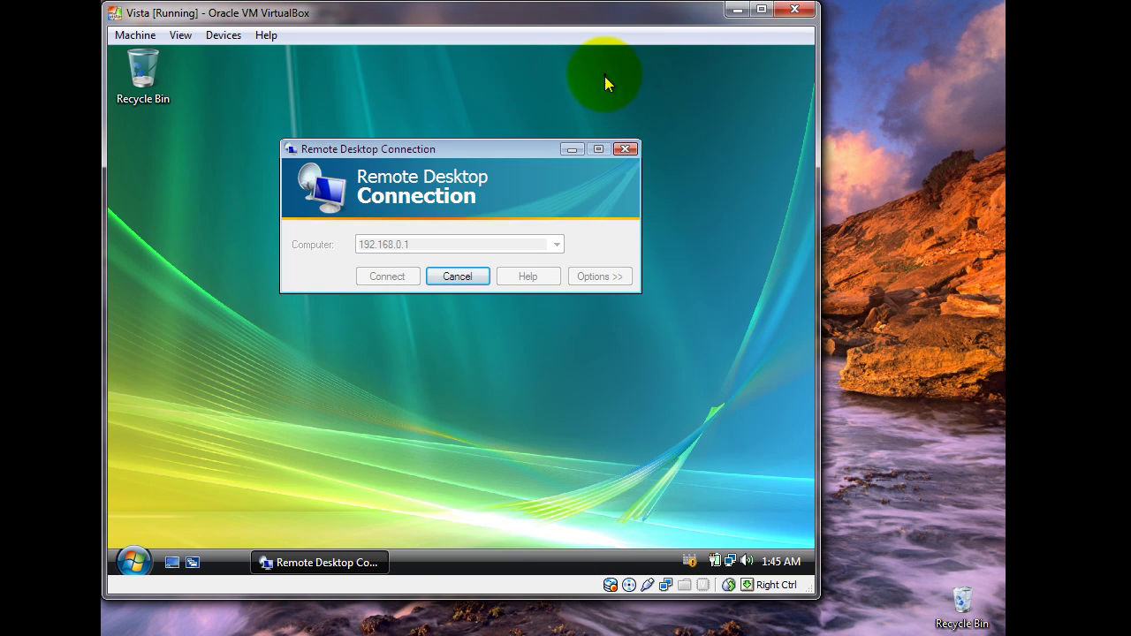
{"action": "left_click_drag", "start_coordinate": [602, 60], "coordinate": [685, 90]}
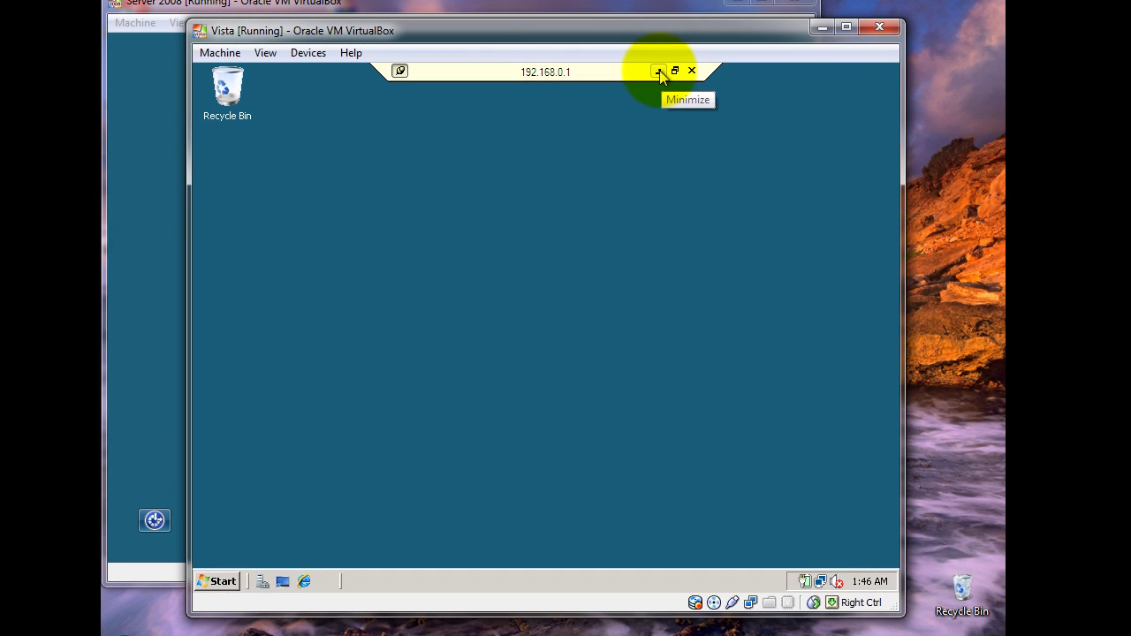
Minimize and restore the 192.168.0.1 remote session, and look through the server's installed programs and administrative tools.
{"action": "left_click", "coordinate": [709, 122]}
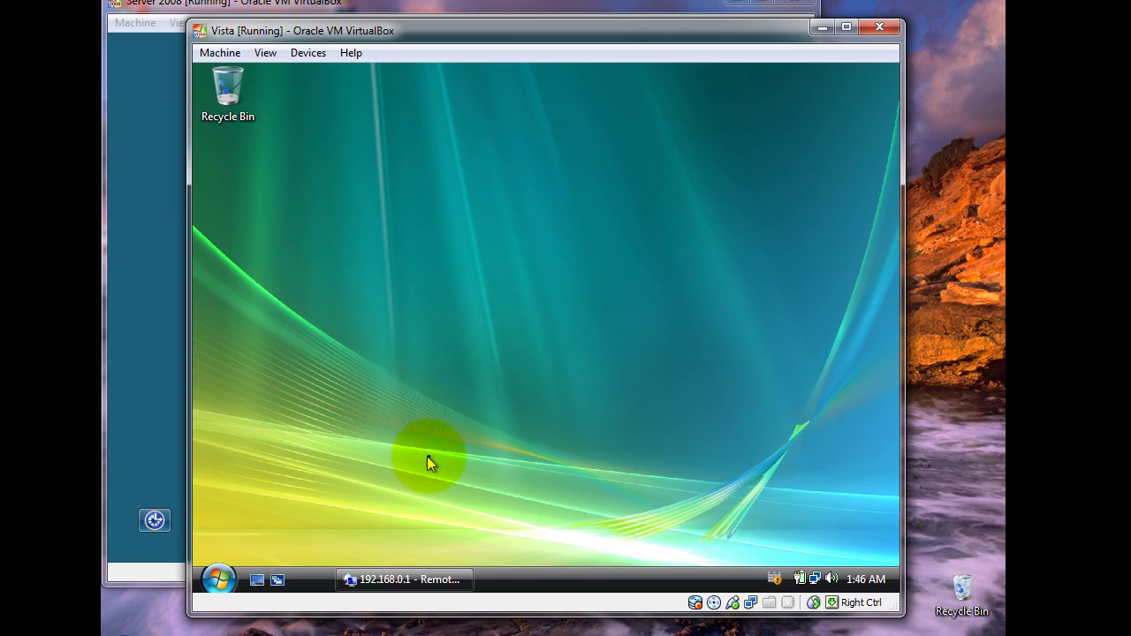
{"action": "left_click", "coordinate": [409, 580]}
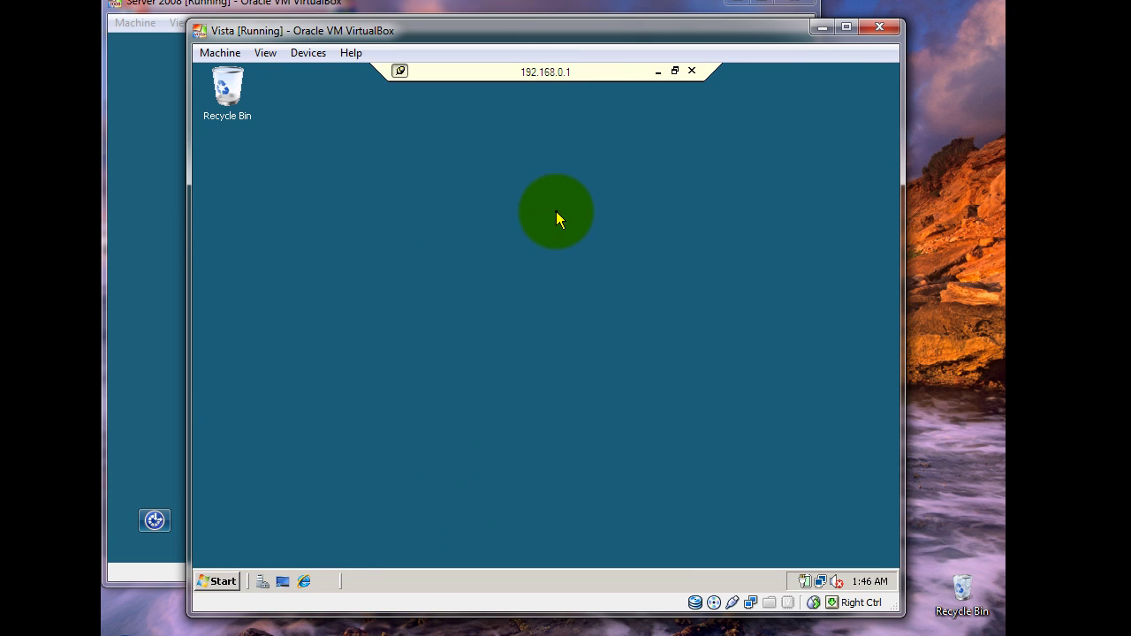
{"action": "left_click", "coordinate": [222, 578]}
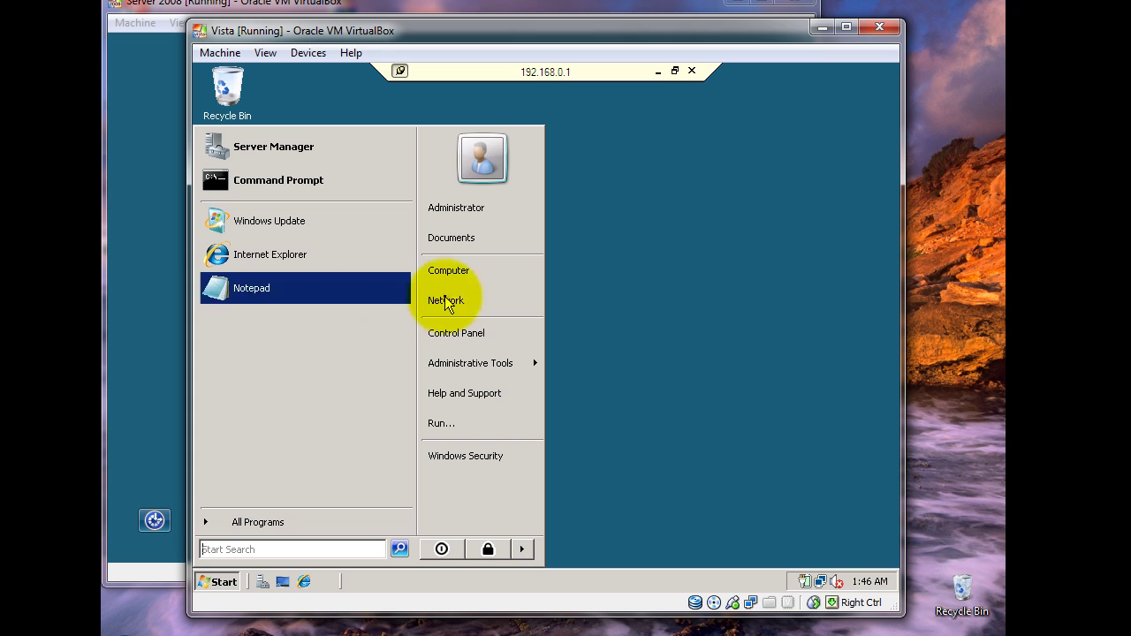
{"action": "left_click", "coordinate": [283, 529]}
{"action": "mouse_move", "coordinate": [479, 368]}
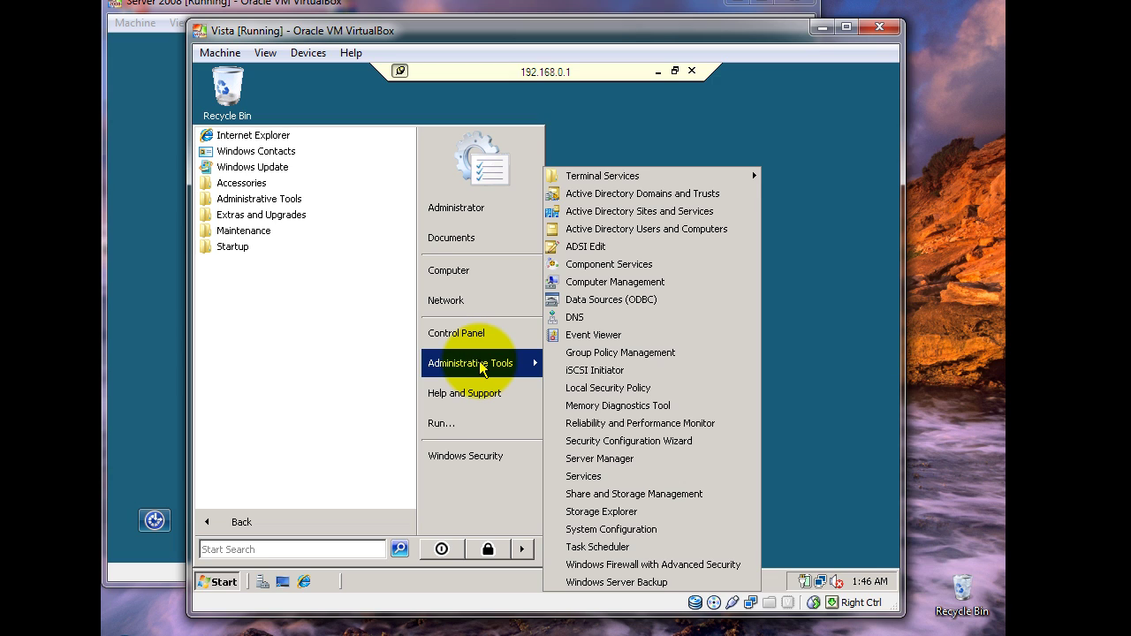
{"action": "left_click", "coordinate": [608, 122]}
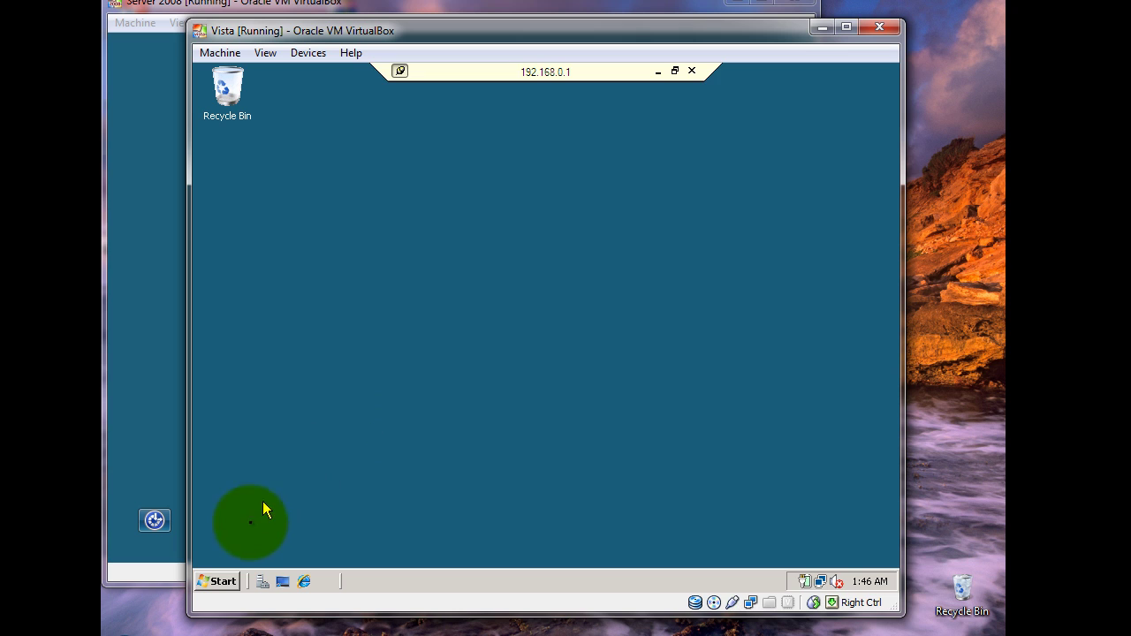
Log off the remote session on 192.168.0.1.
{"action": "left_click", "coordinate": [225, 580]}
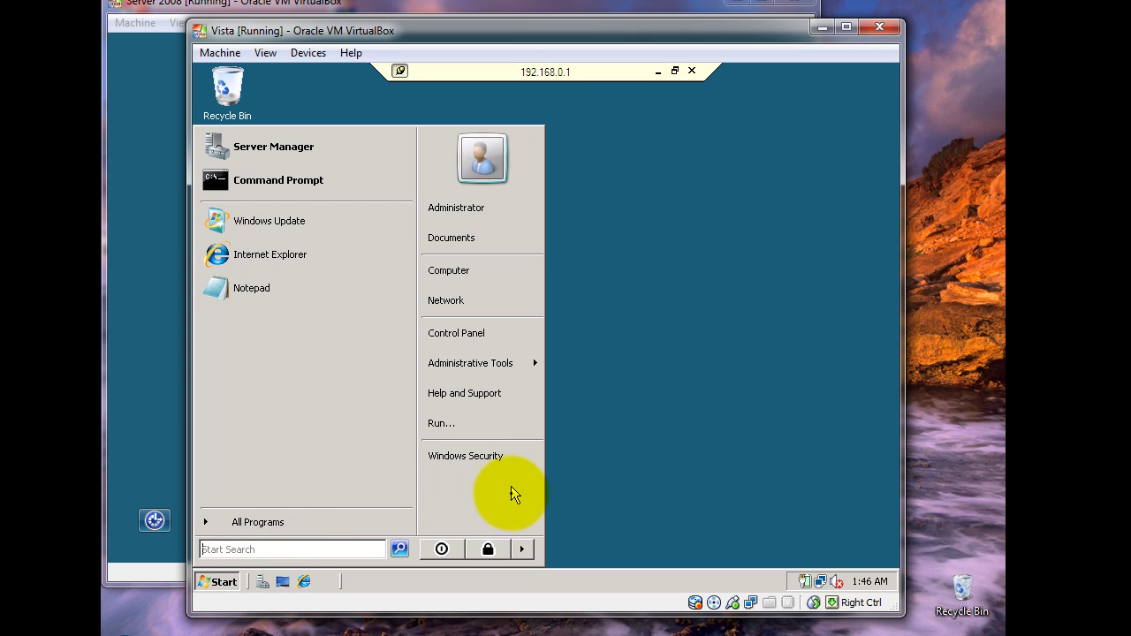
{"action": "left_click", "coordinate": [522, 548]}
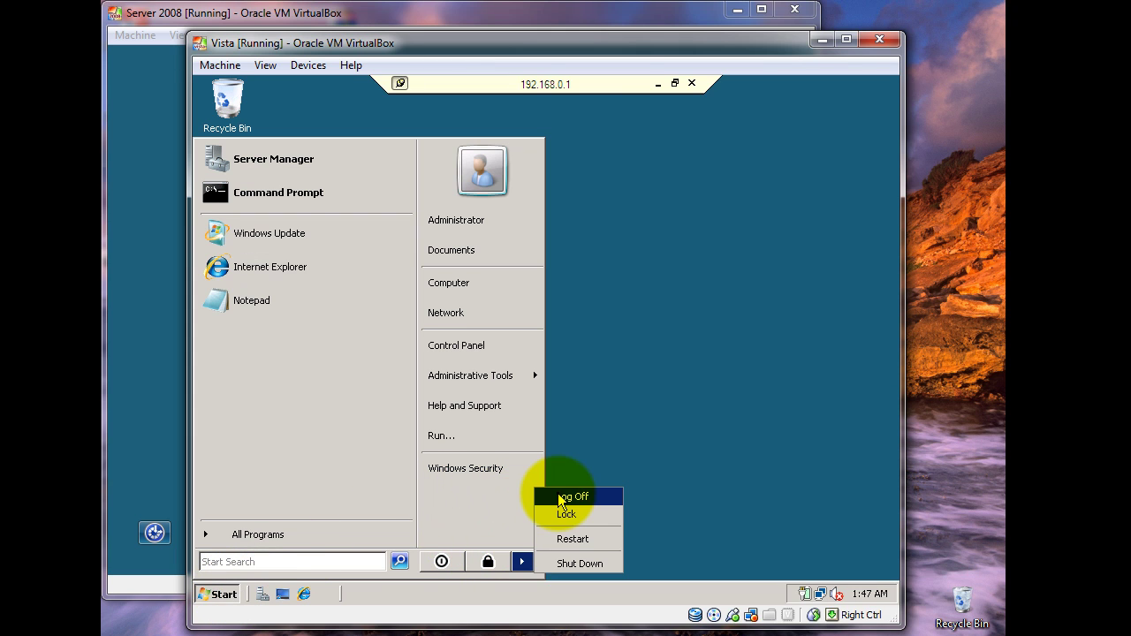
{"action": "left_click", "coordinate": [546, 509]}
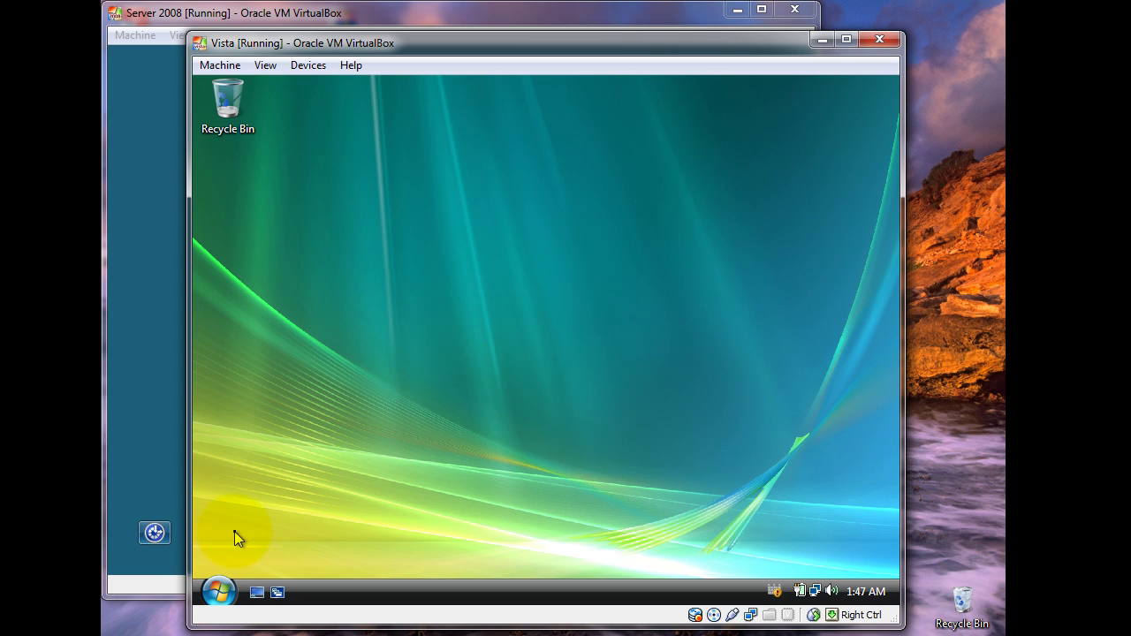
Start a Remote Desktop Connection to the computer server2008 and try to sign in as administrator with the account password.
{"action": "left_click", "coordinate": [218, 591]}
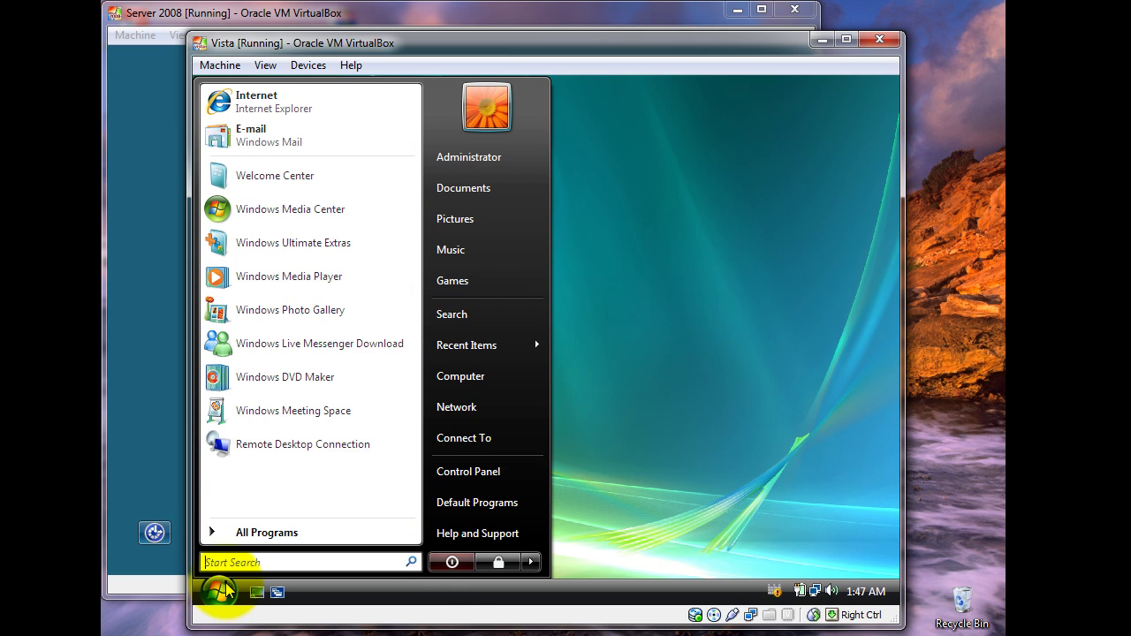
{"action": "left_click", "coordinate": [341, 446]}
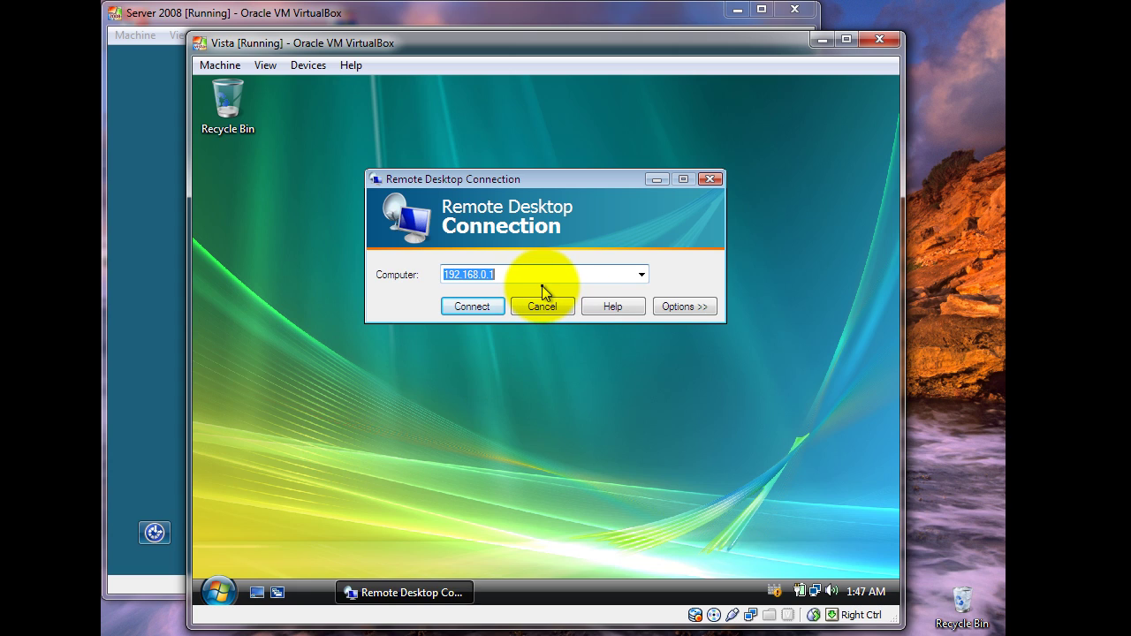
{"action": "type", "text": "server2008"}
{"action": "left_click", "coordinate": [484, 309]}
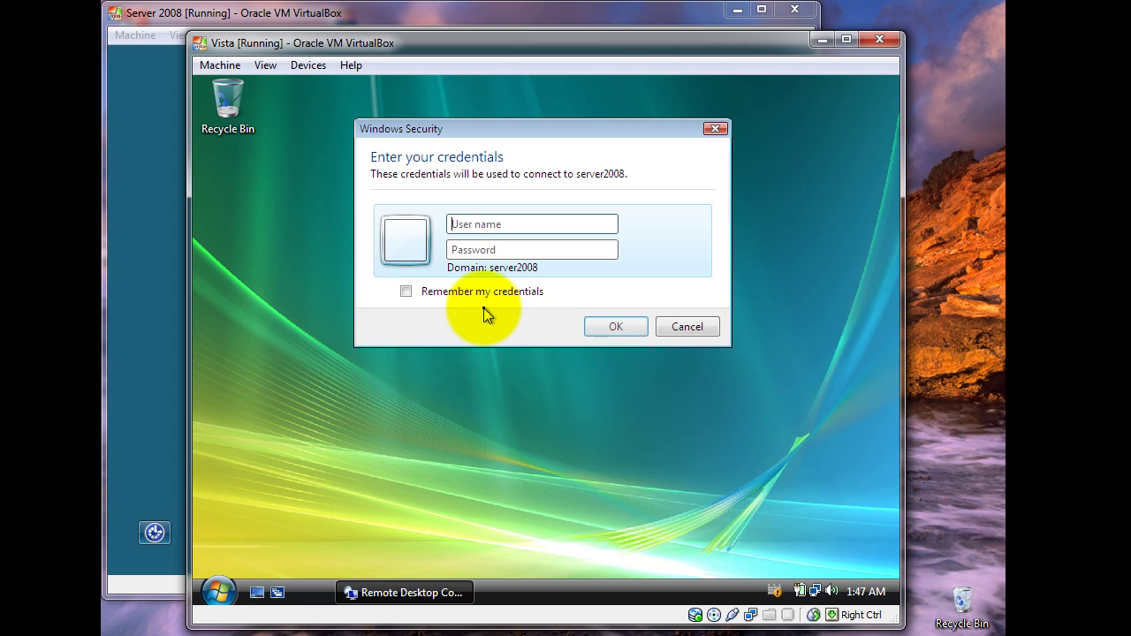
{"action": "type", "text": "administrator"}
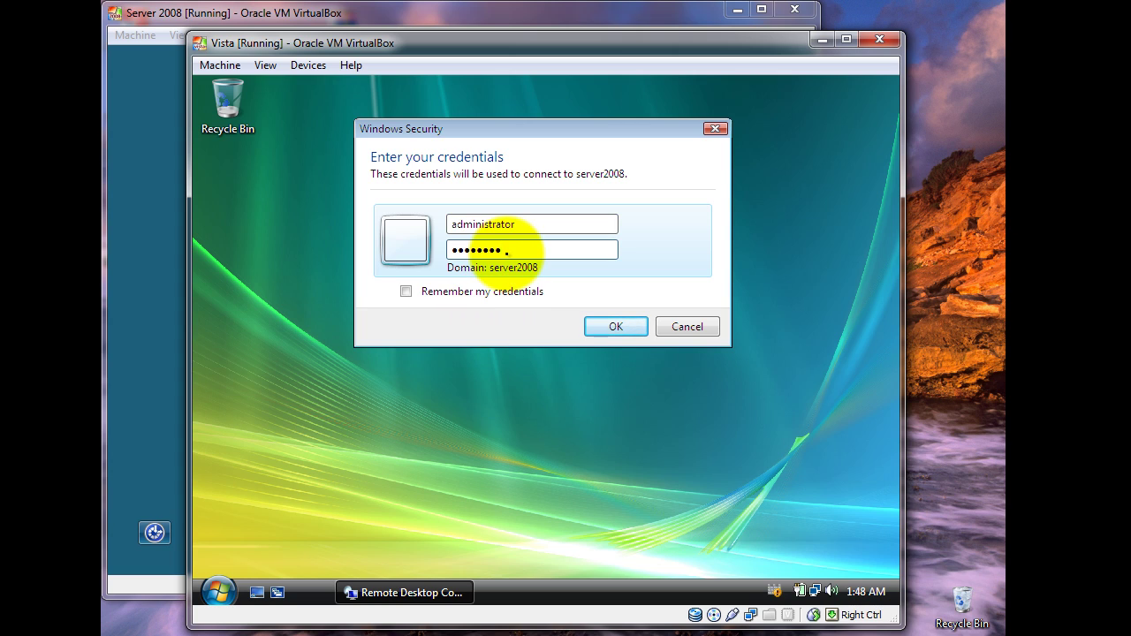
{"action": "key", "text": "Return"}
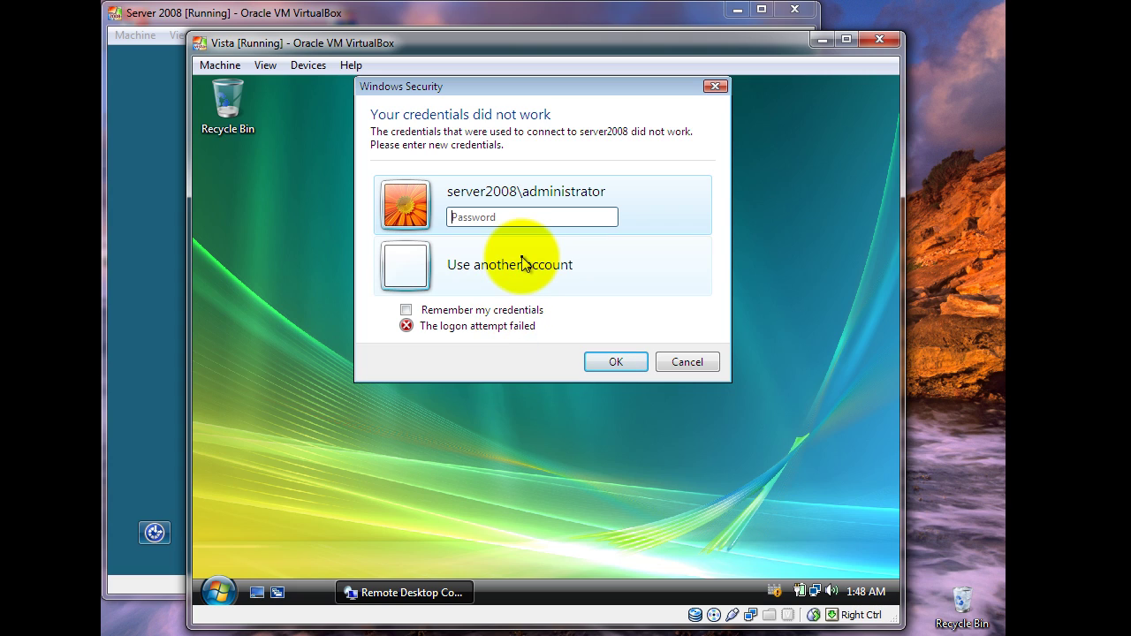
Sign in to server2008 with another account, using the user name jasonlab\administrator and the account password.
{"action": "left_click", "coordinate": [523, 263]}
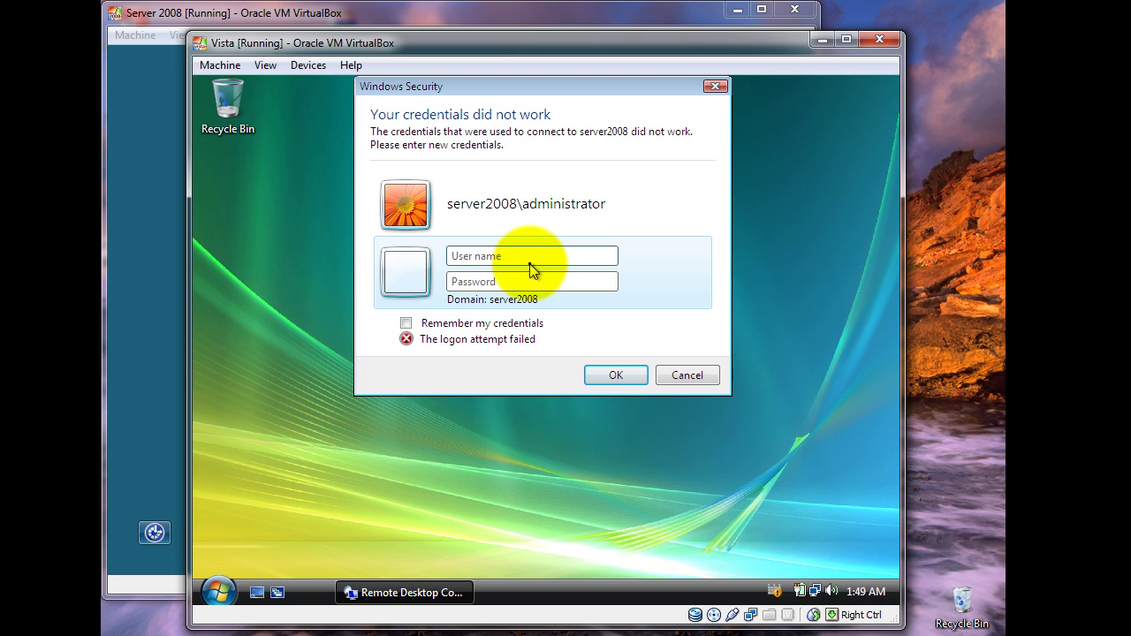
{"action": "type", "text": "jasonlab"}
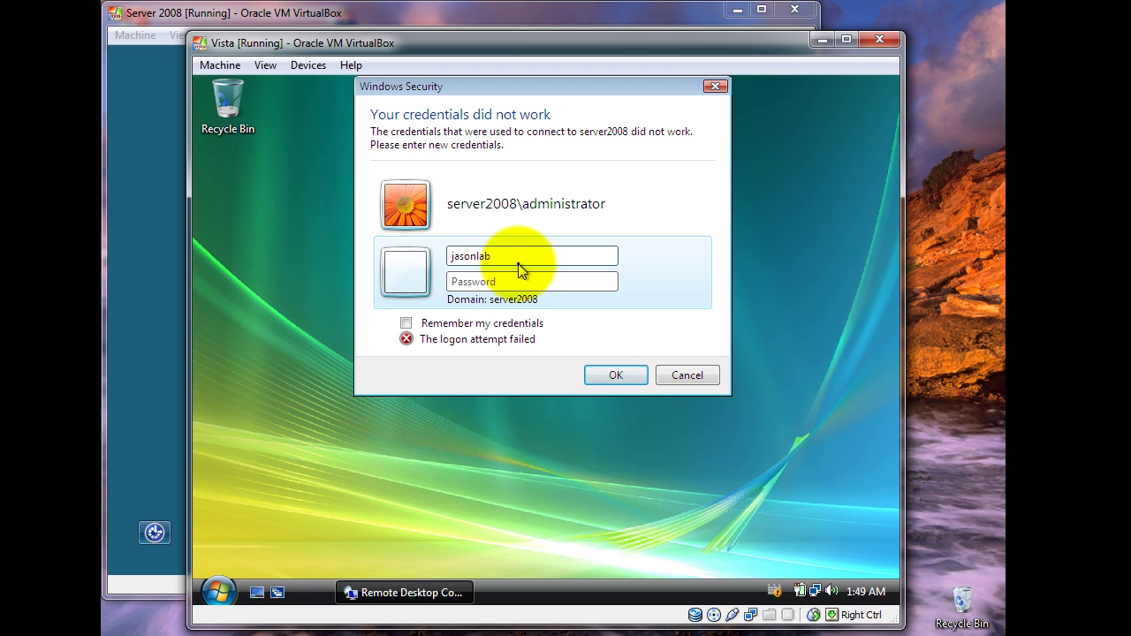
{"action": "type", "text": "\\administrator"}
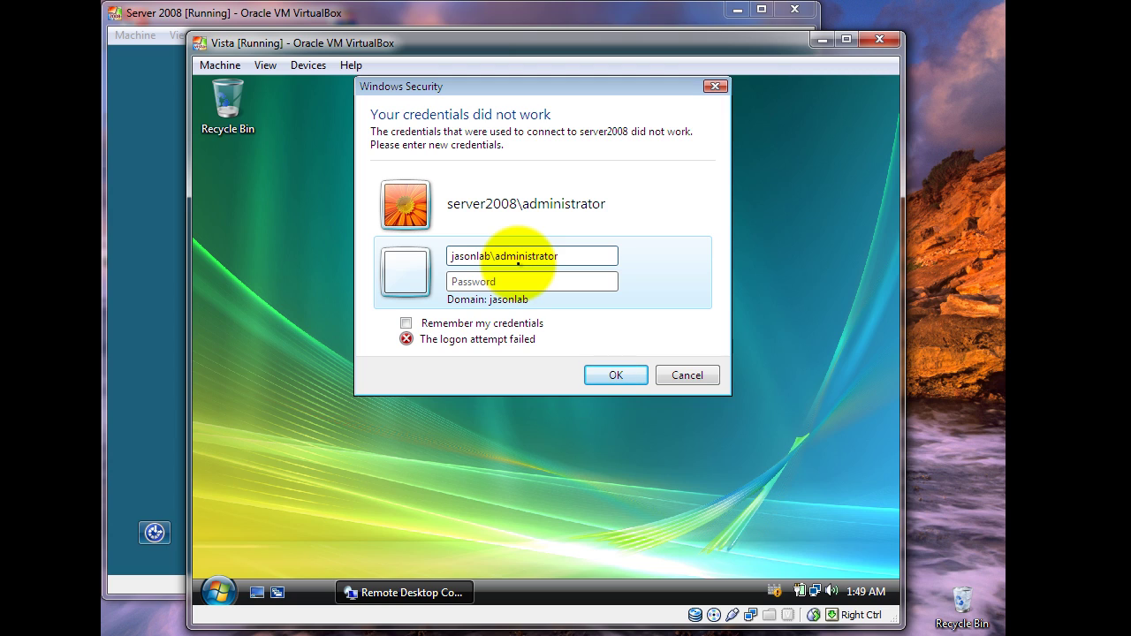
{"action": "key", "text": "Tab"}
{"action": "type", "text": "P"}
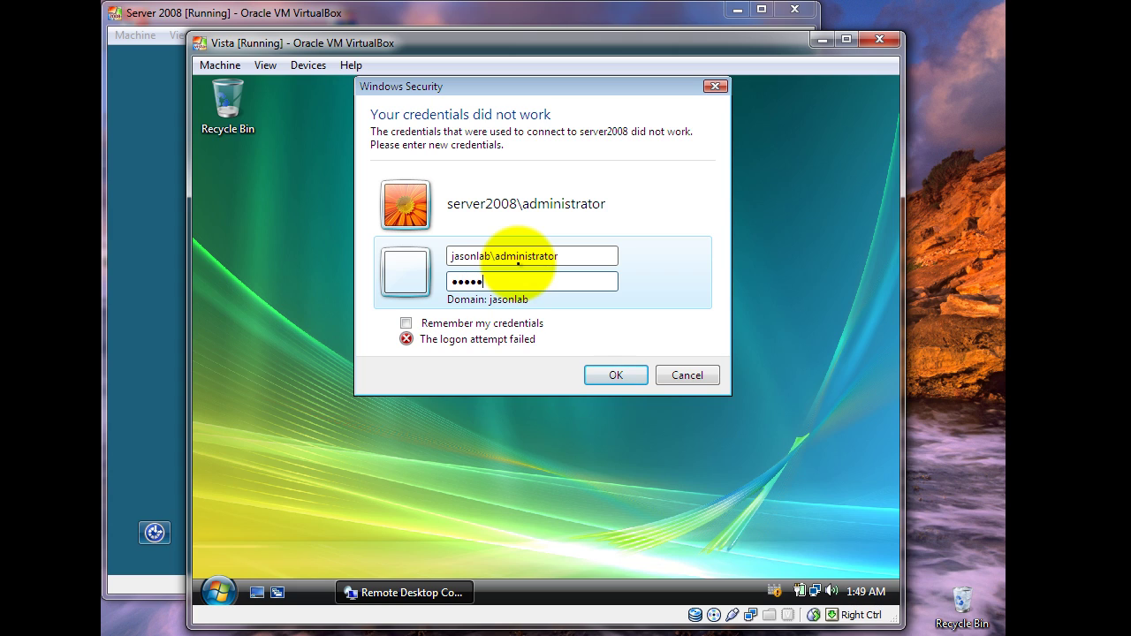
{"action": "left_click", "coordinate": [518, 324]}
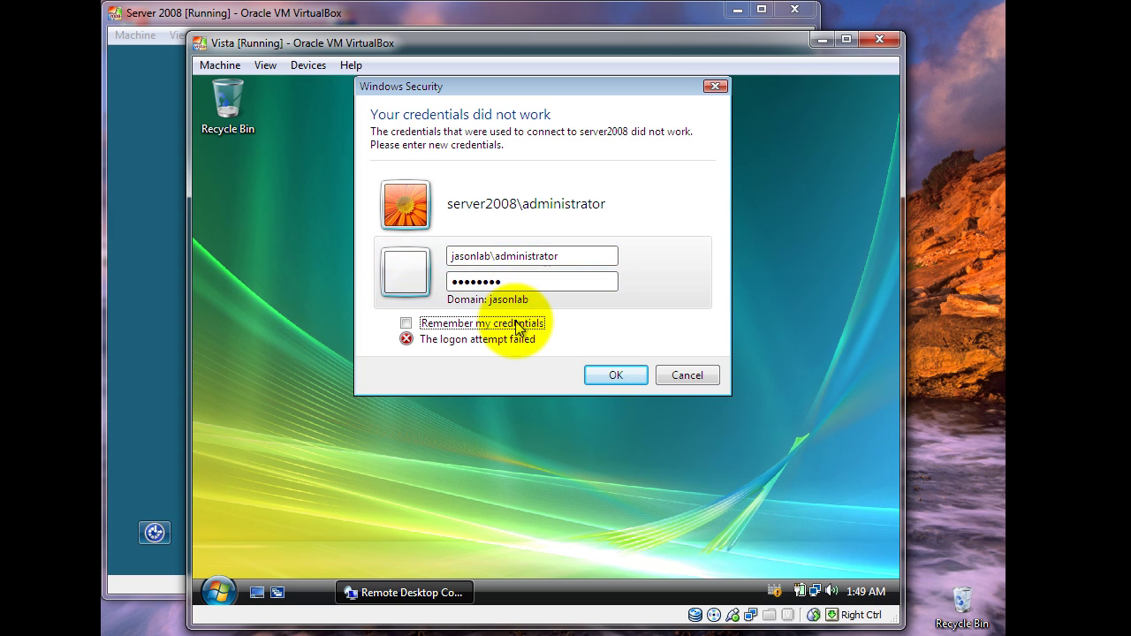
{"action": "left_click", "coordinate": [608, 371]}
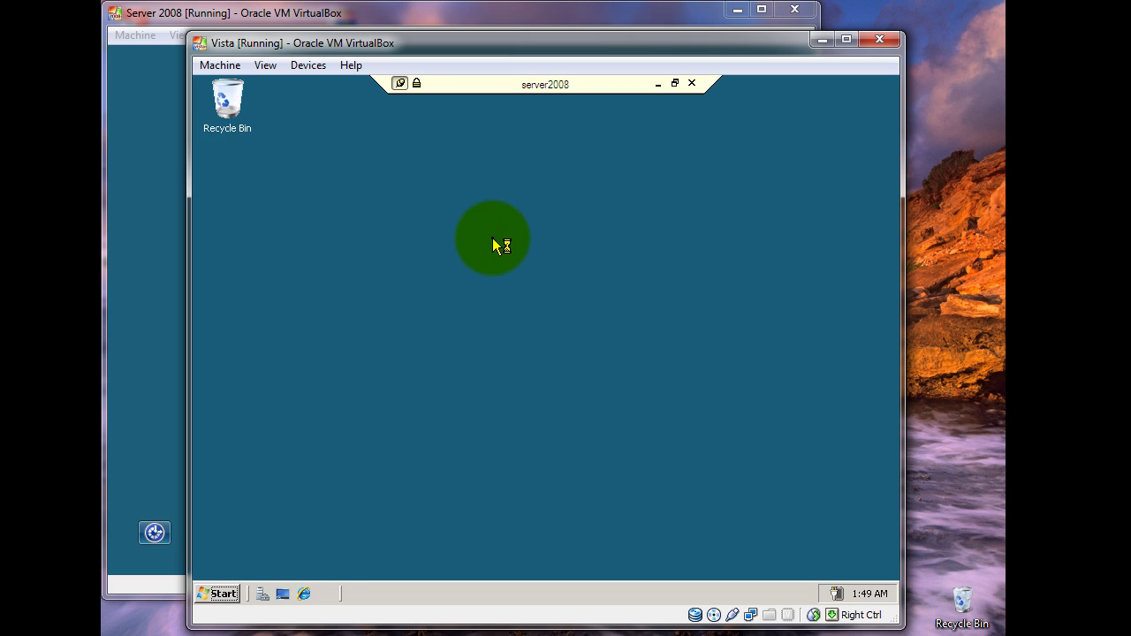
Close the Initial Configuration Tasks and Server Manager windows in the server2008 remote session.
{"action": "left_click", "coordinate": [221, 595]}
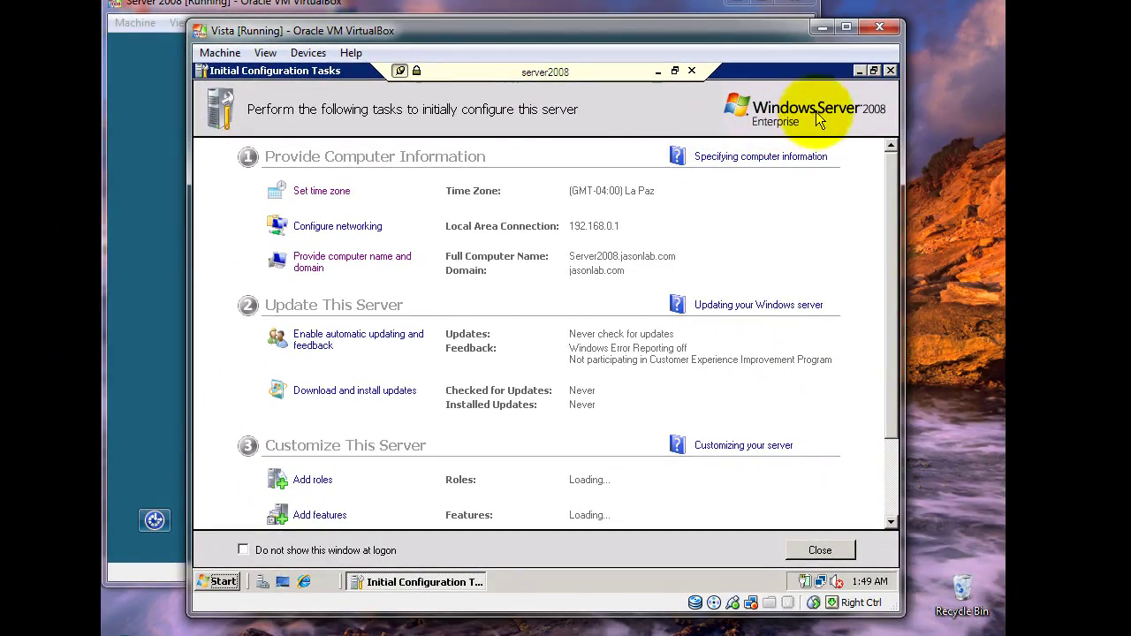
{"action": "left_click", "coordinate": [891, 72]}
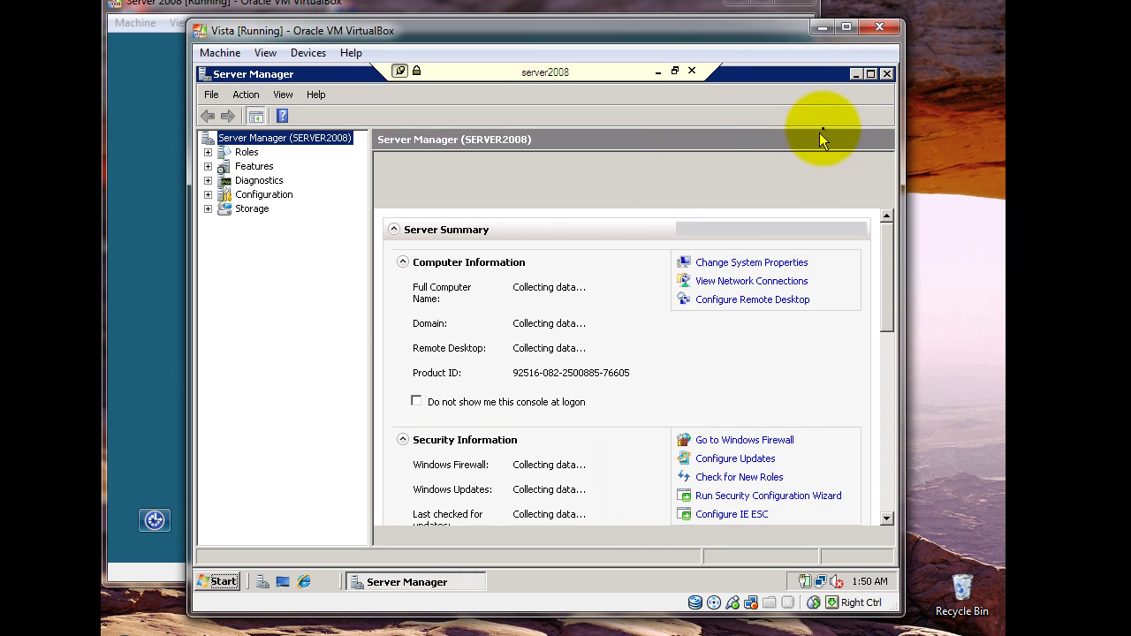
{"action": "left_click", "coordinate": [886, 76]}
Look through the administrative tools available on the remote server, including the Terminal Services entries.
{"action": "left_click", "coordinate": [222, 584]}
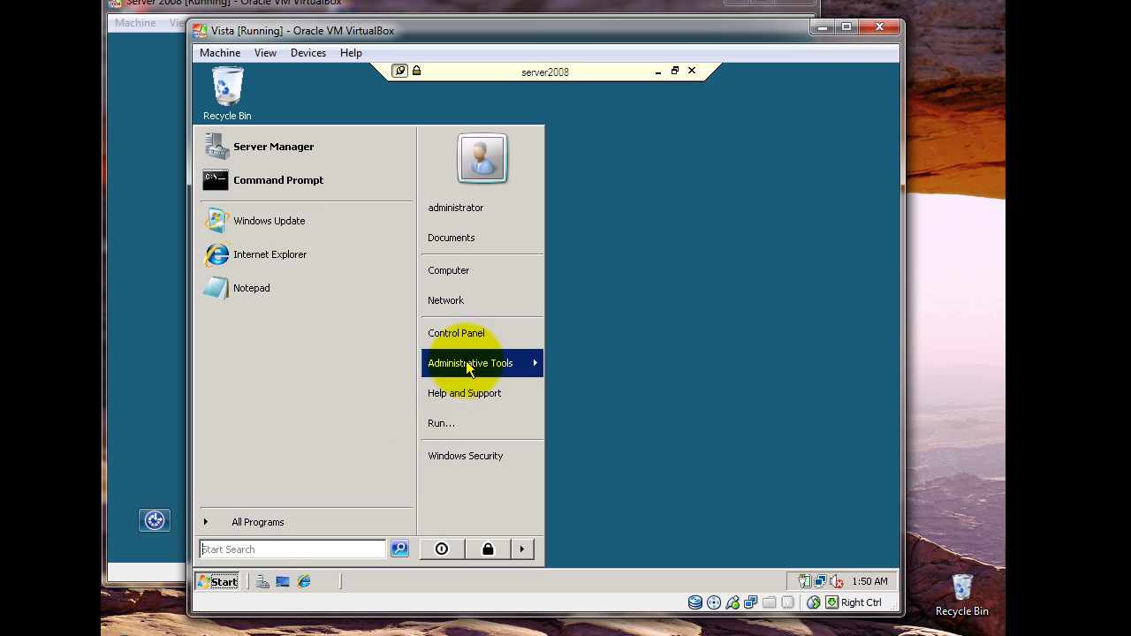
{"action": "mouse_move", "coordinate": [471, 364]}
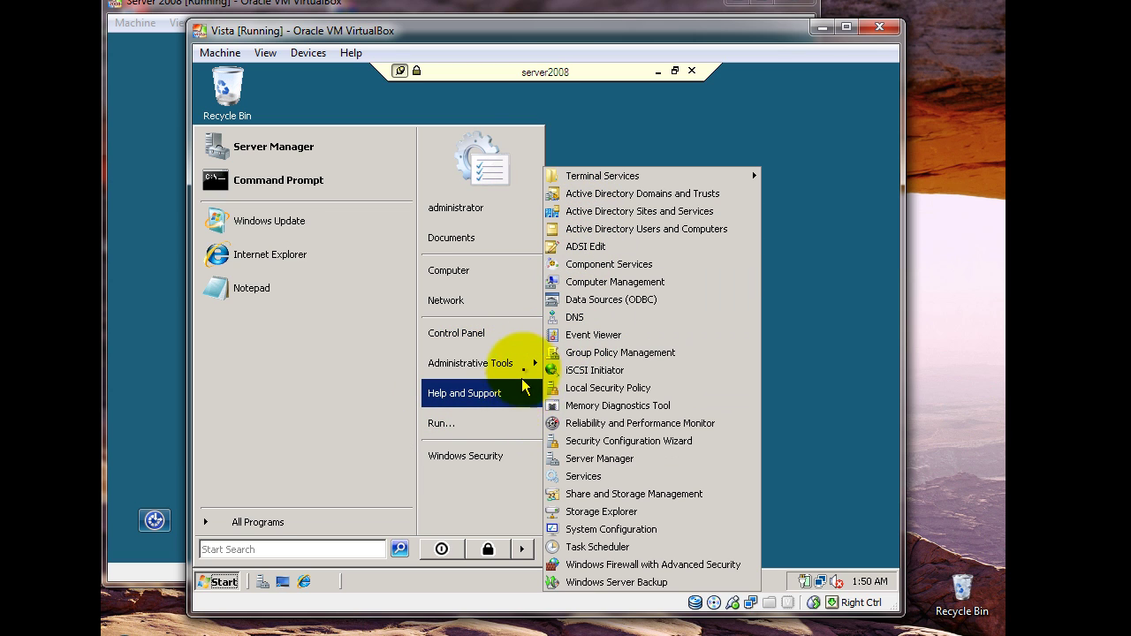
{"action": "mouse_move", "coordinate": [527, 369]}
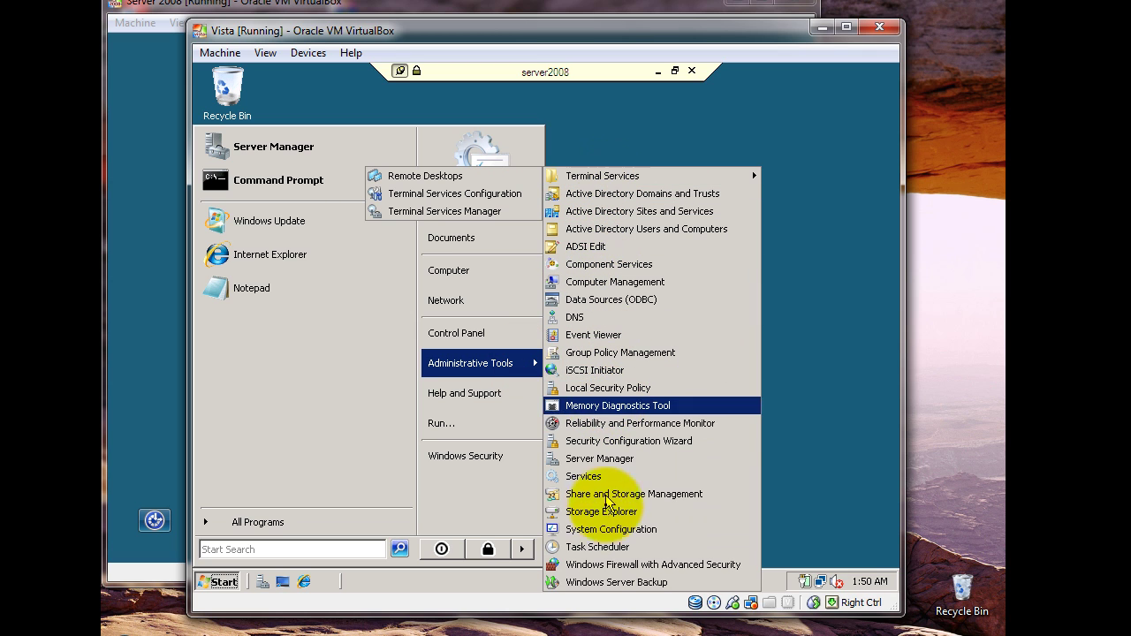
{"action": "left_click", "coordinate": [803, 188]}
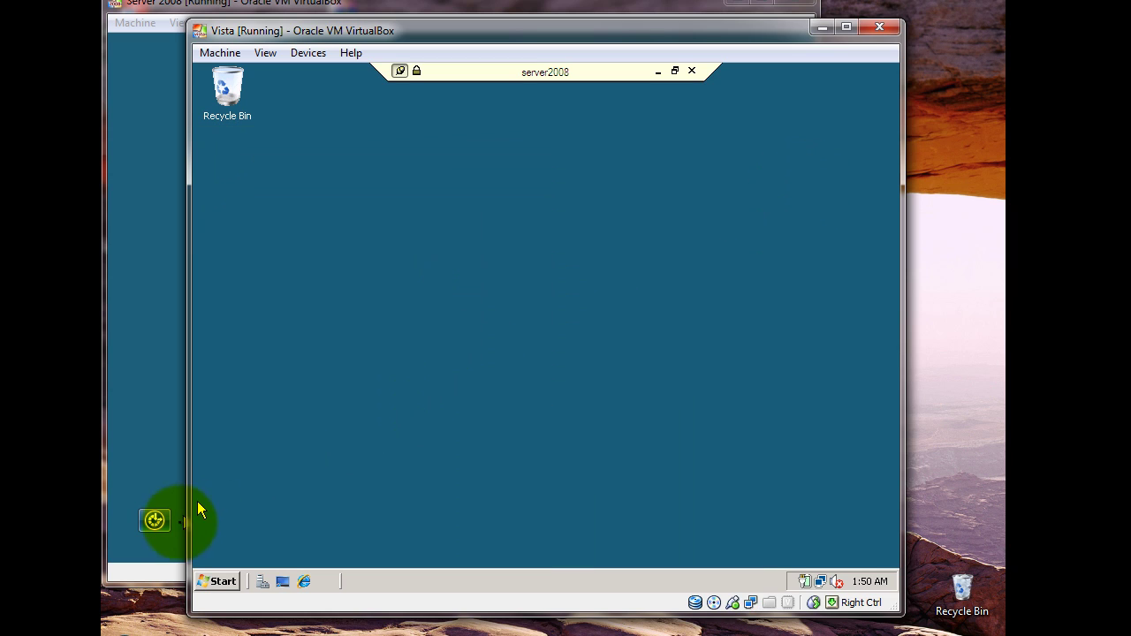
Log off the remote session on server2008.
{"action": "left_click", "coordinate": [224, 581]}
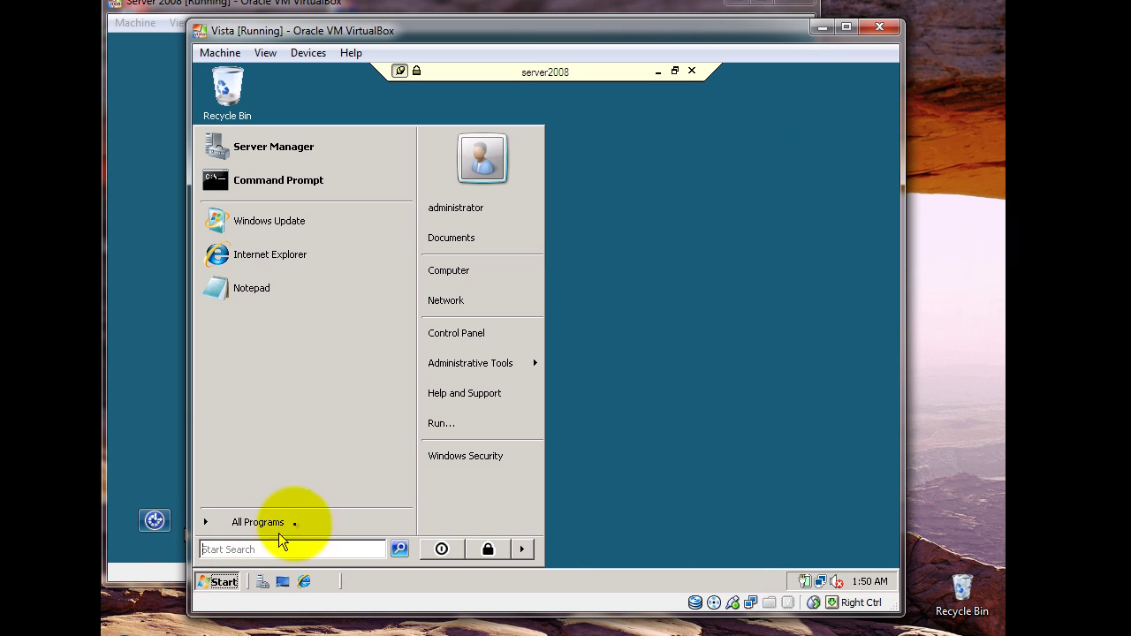
{"action": "left_click", "coordinate": [527, 549]}
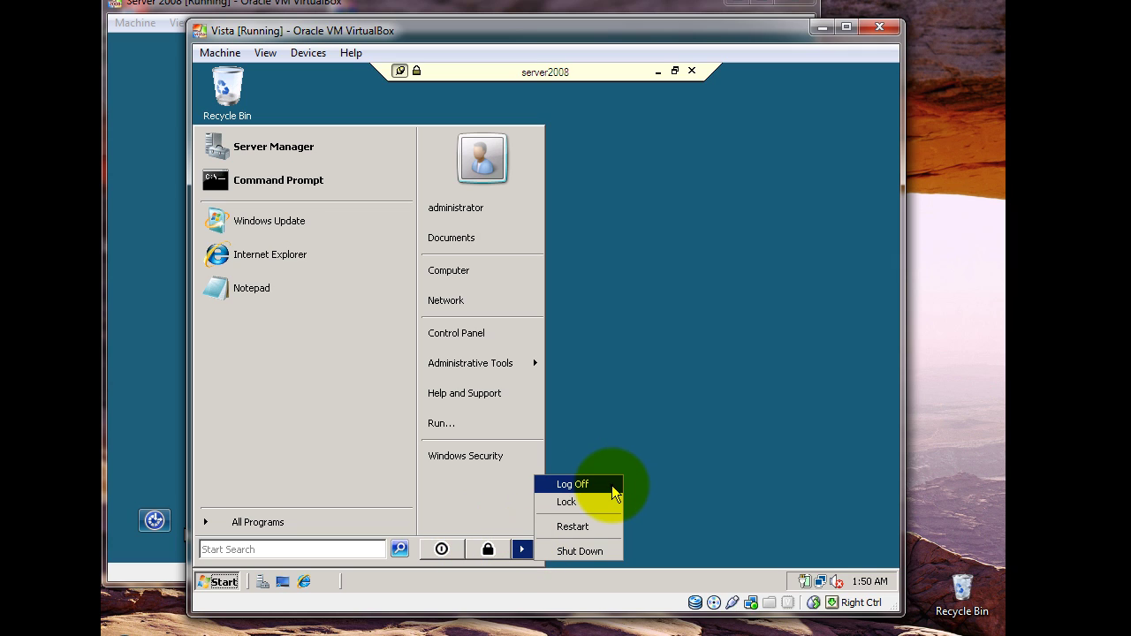
{"action": "left_click", "coordinate": [572, 484]}
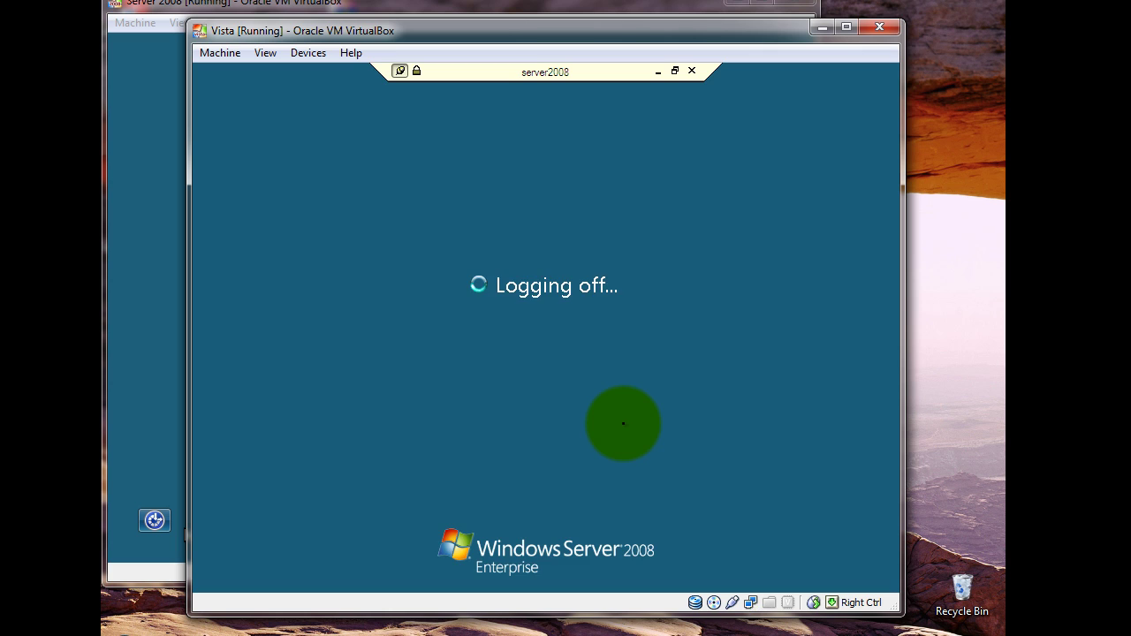